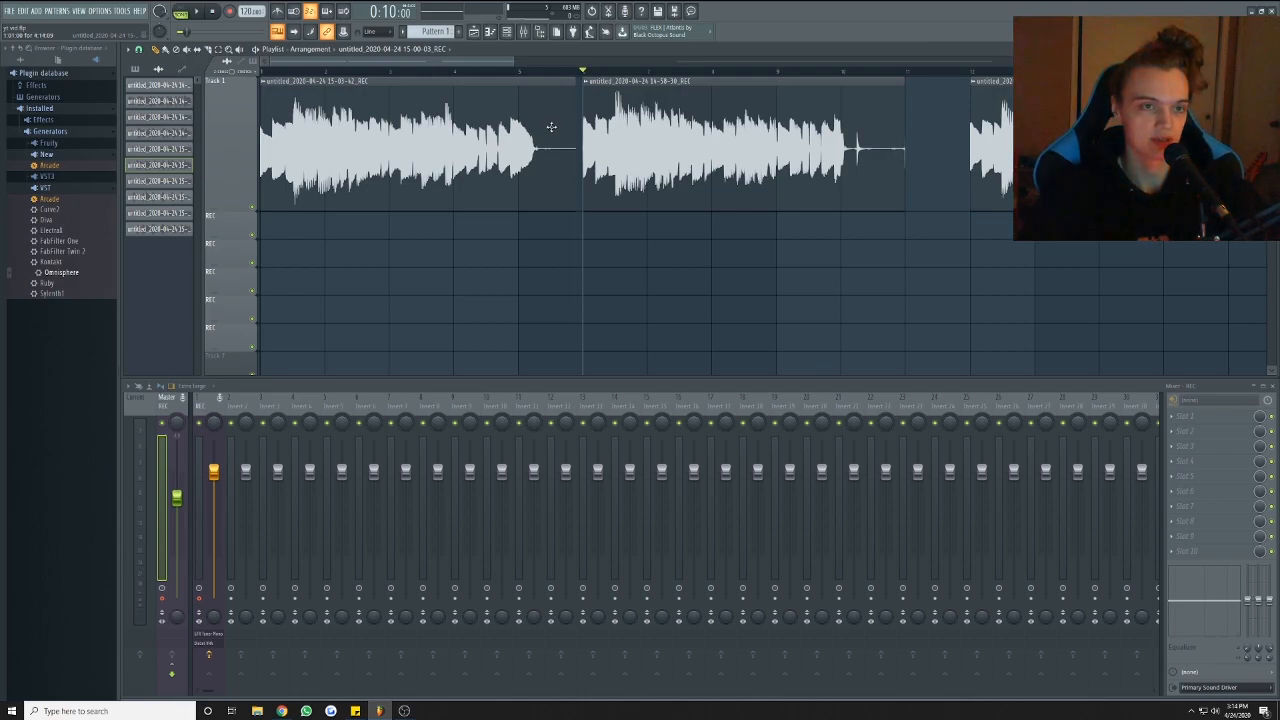
- Play the second guitar recording in the playlist and stop after listening
key(space)
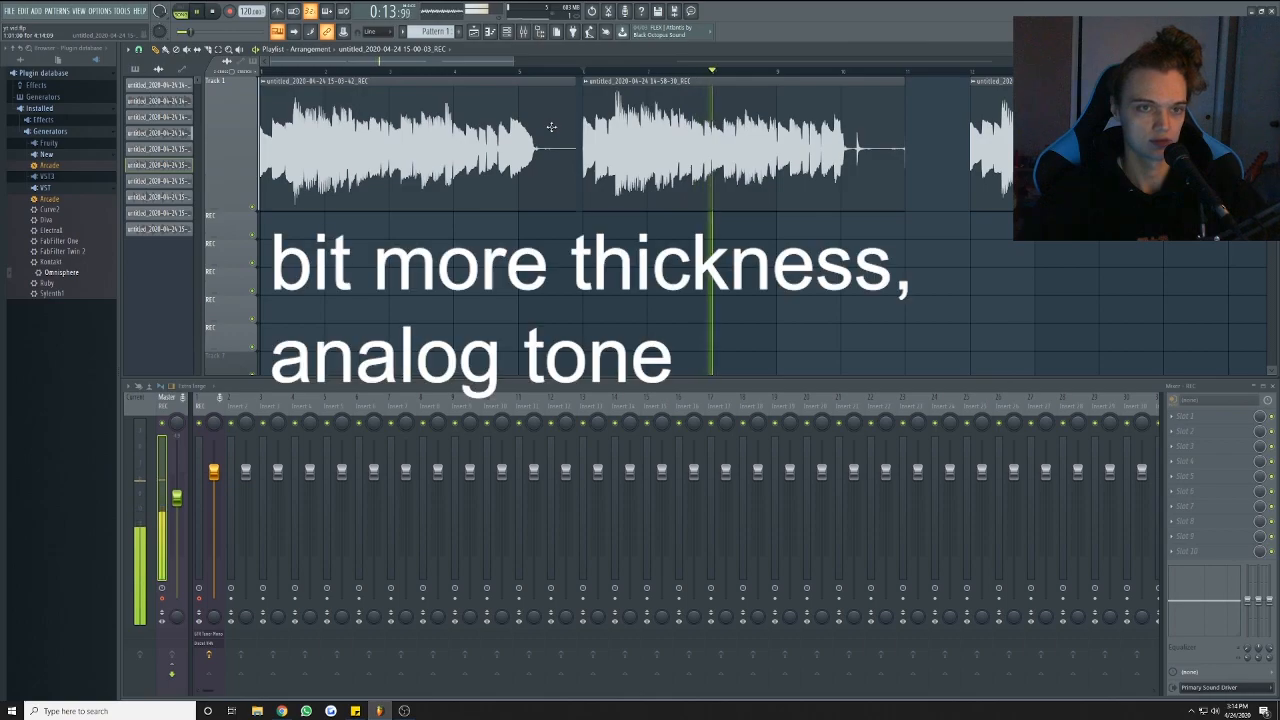
key(space)
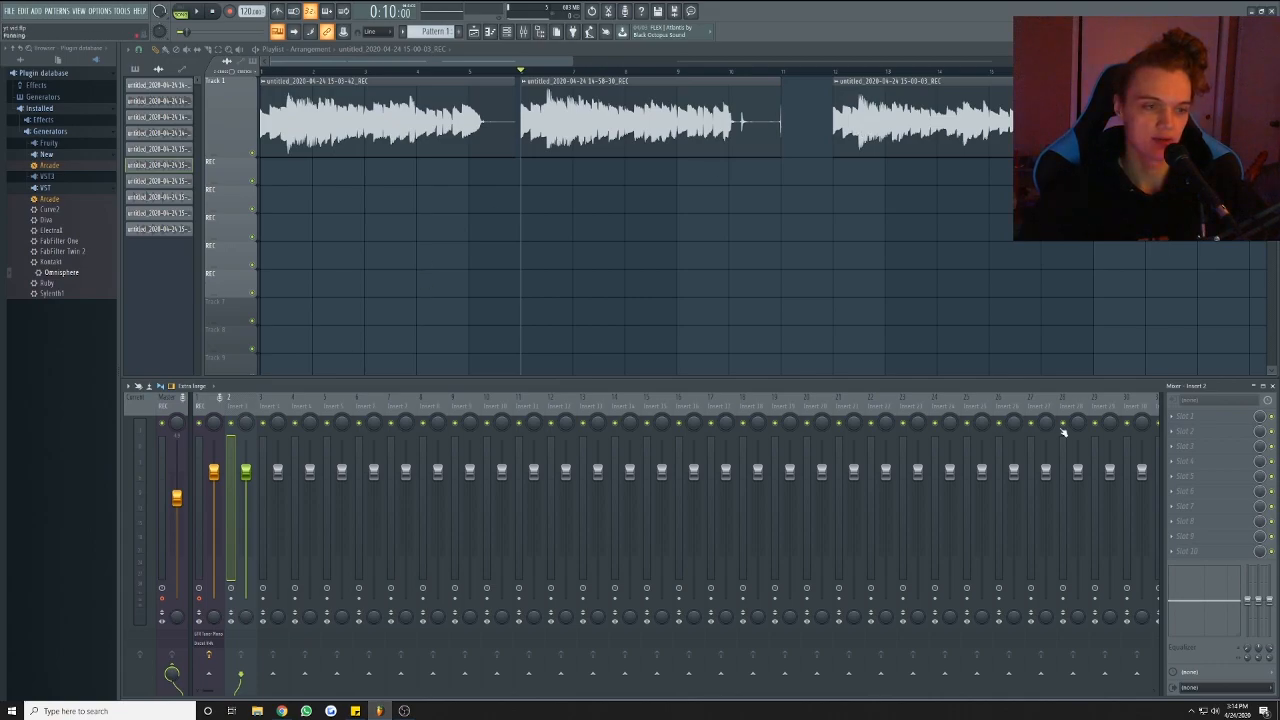
- Load CLA Guitars Stereo and Diezel VH4 in mixer Insert 2's first two effect slots and arrange their windows
click(1197, 423)
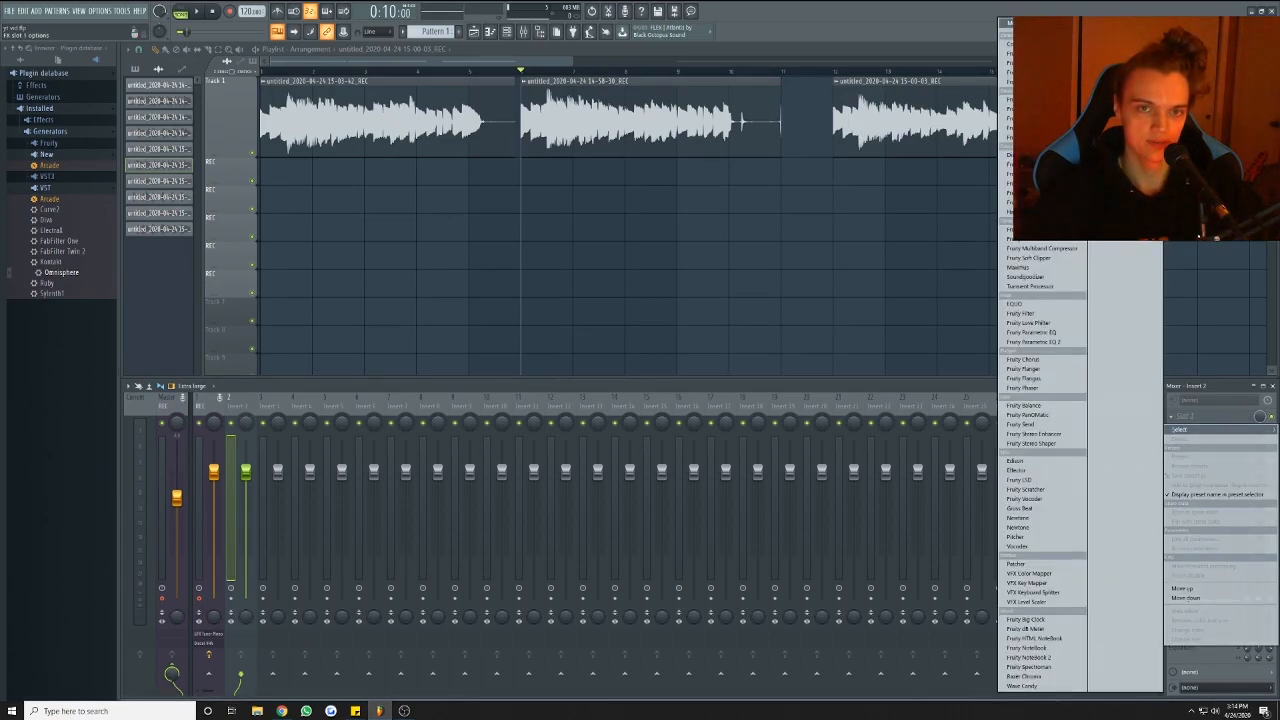
click(1035, 23)
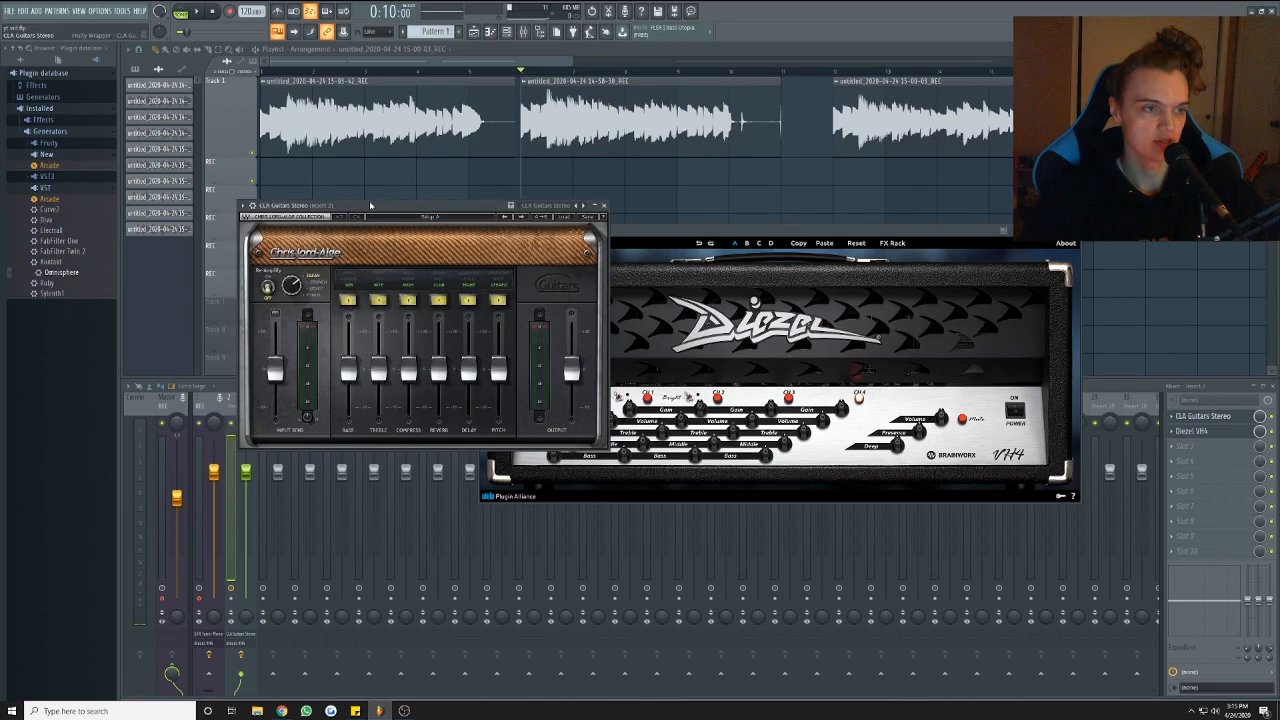
drag(370, 205, 343, 198)
drag(722, 234, 687, 205)
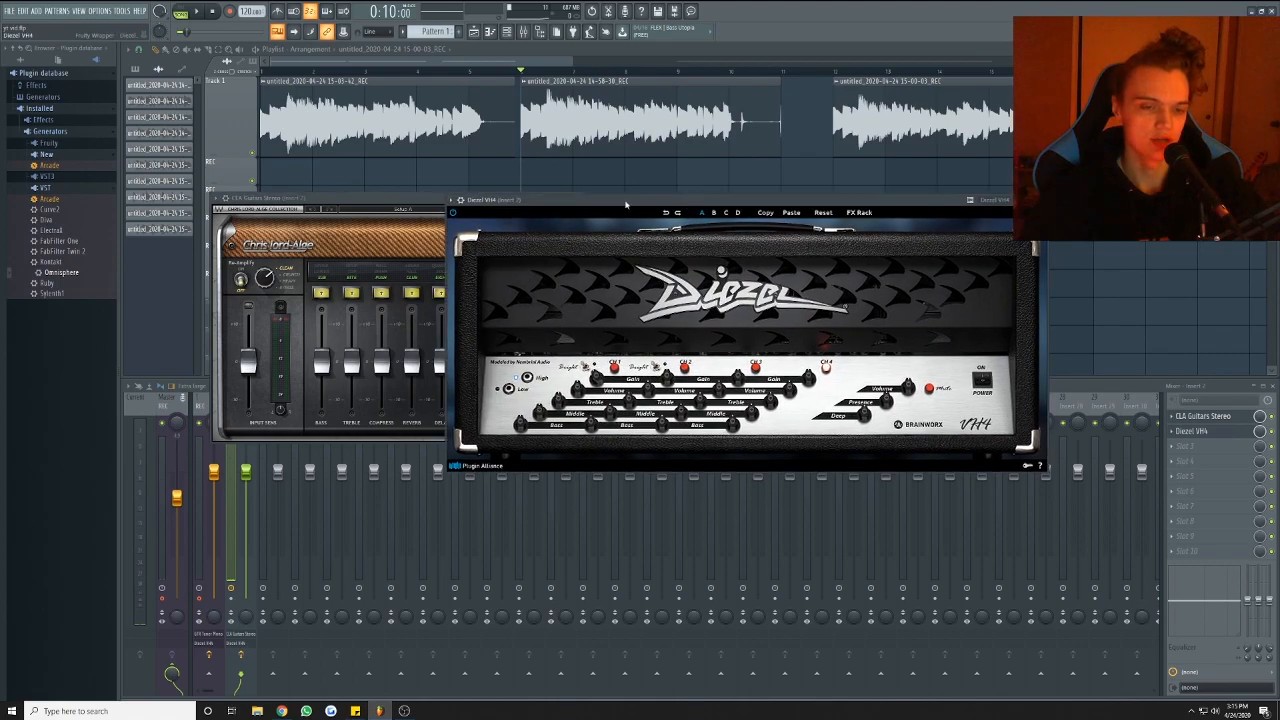
drag(626, 205, 620, 183)
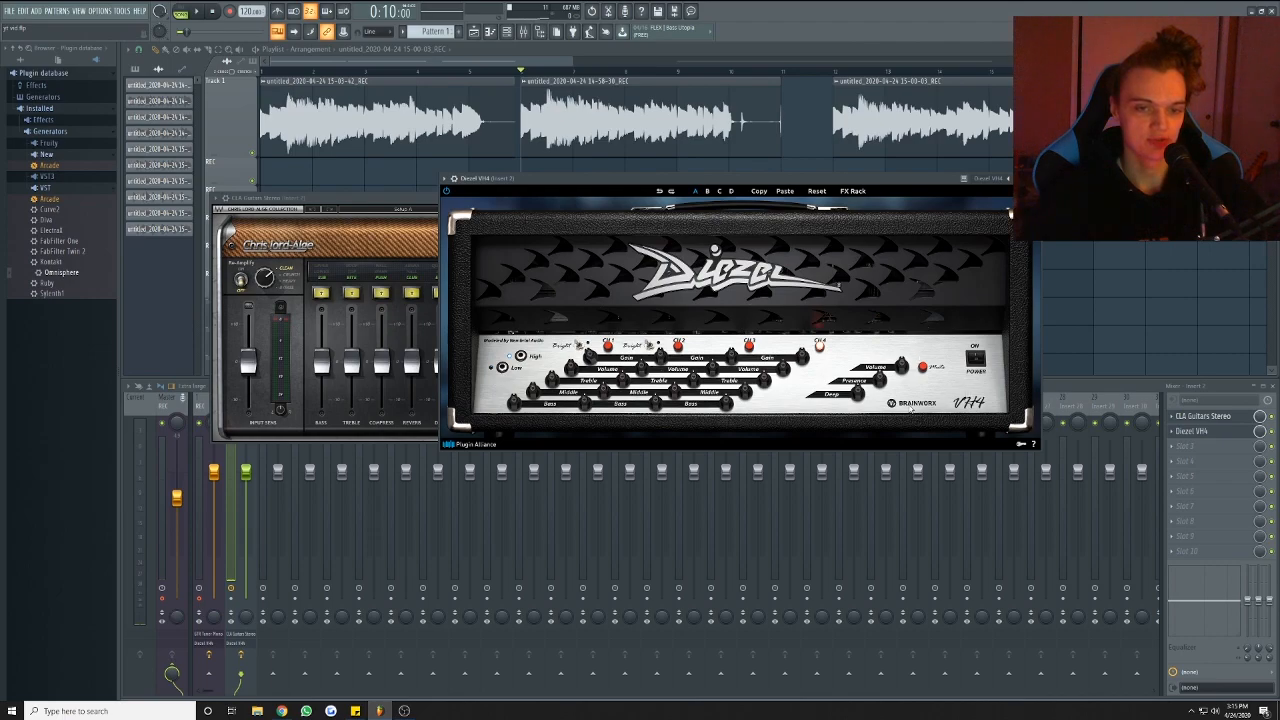
drag(722, 185, 685, 185)
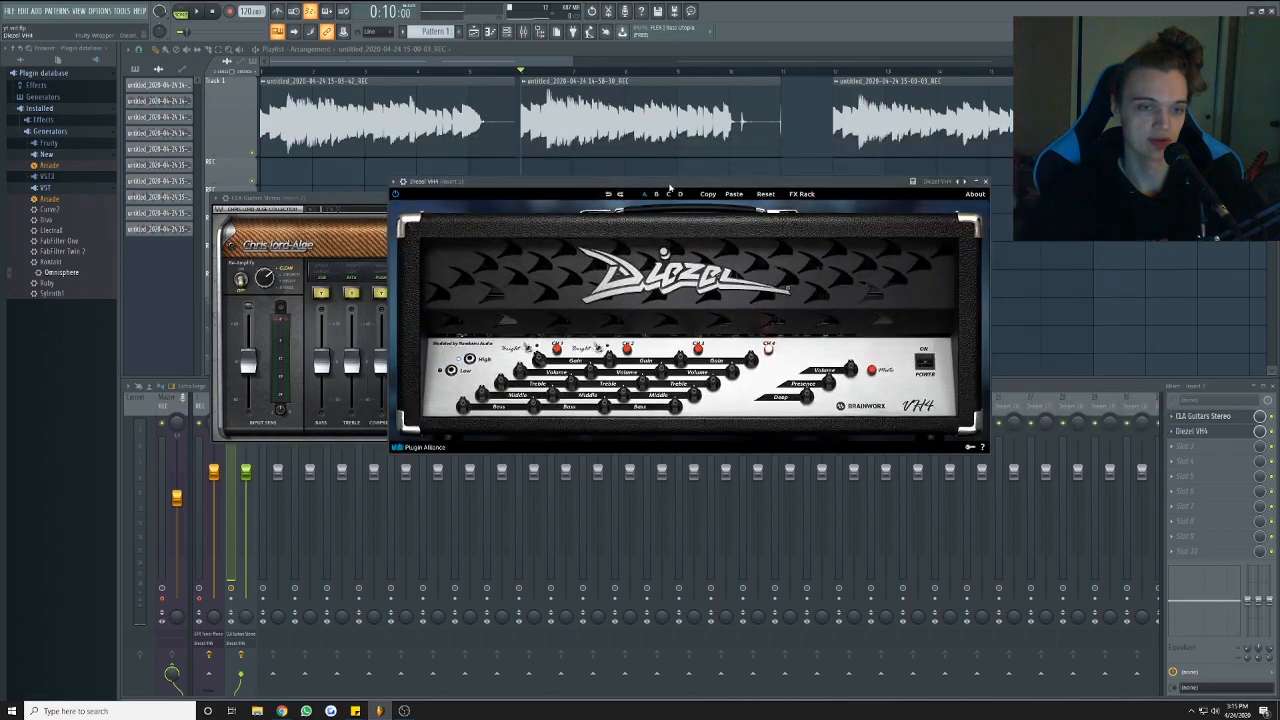
- Try Fruity Compressor and Fruity Multiband Compressor in place of CLA Guitars Stereo in Insert 2's first effect slot
click(977, 182)
drag(318, 199, 641, 217)
right_click(1186, 421)
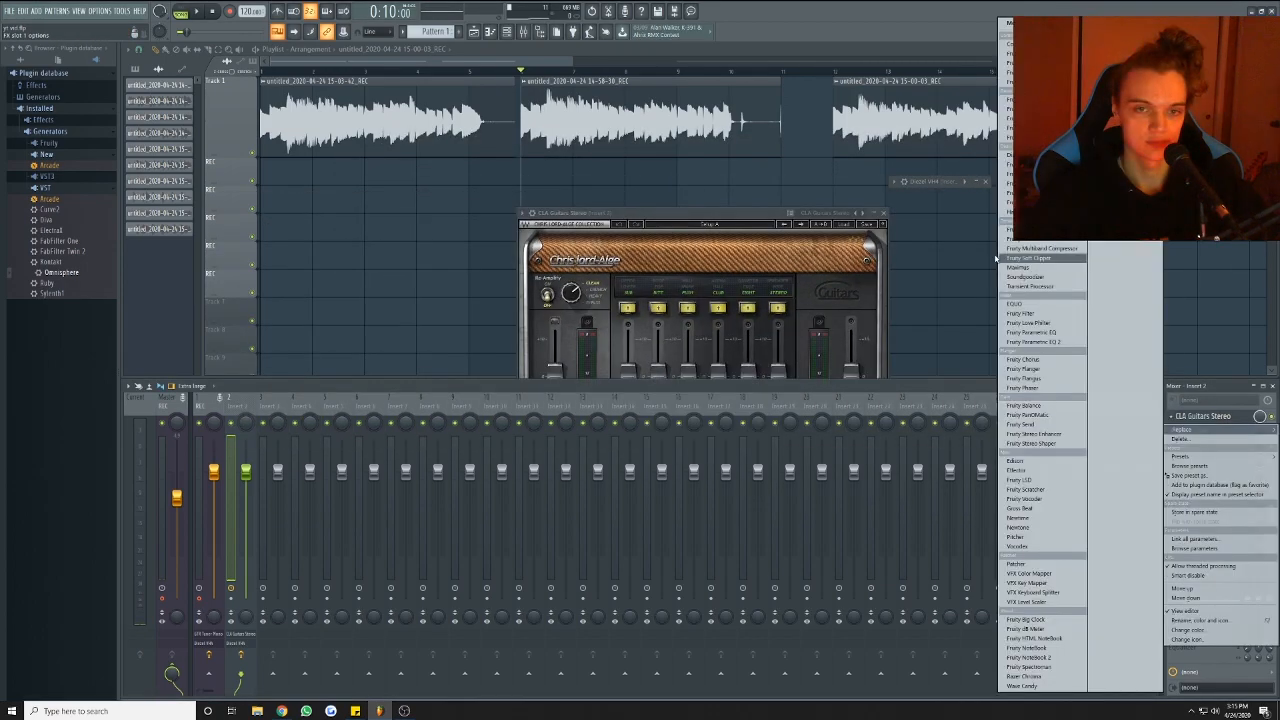
click(1010, 229)
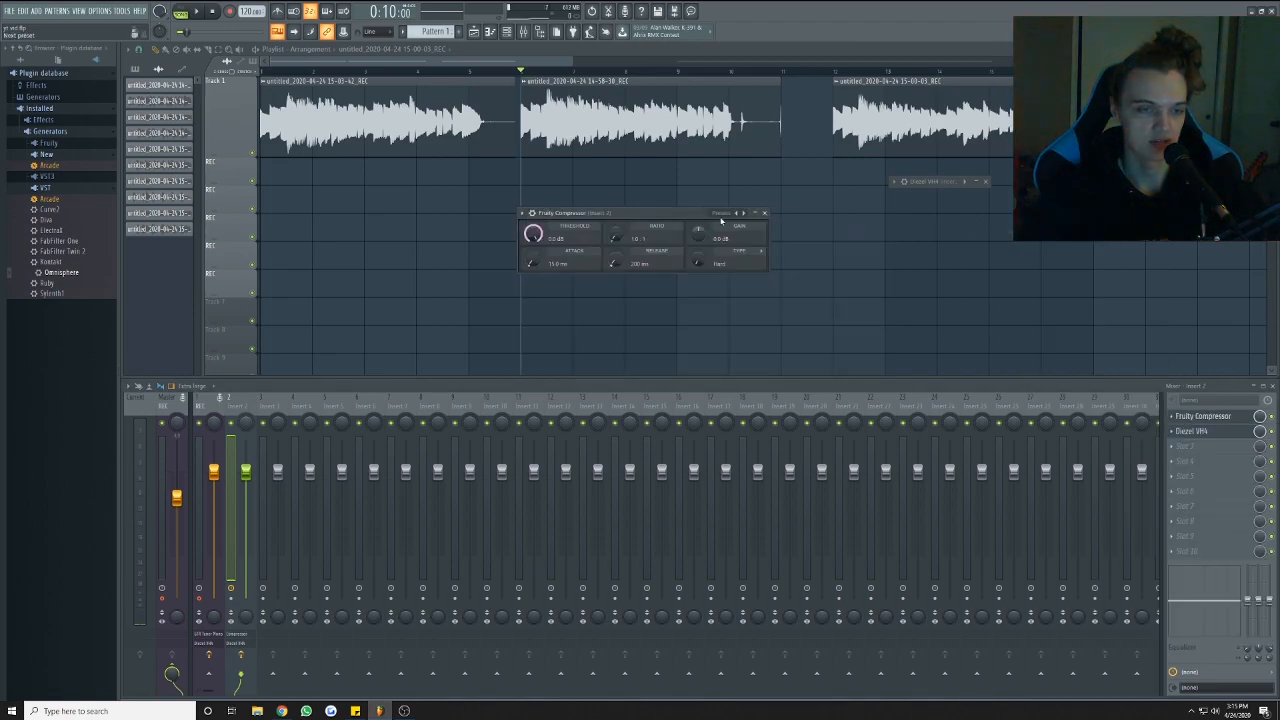
drag(643, 212, 534, 302)
click(1173, 417)
mouse_move(1184, 435)
click(1042, 249)
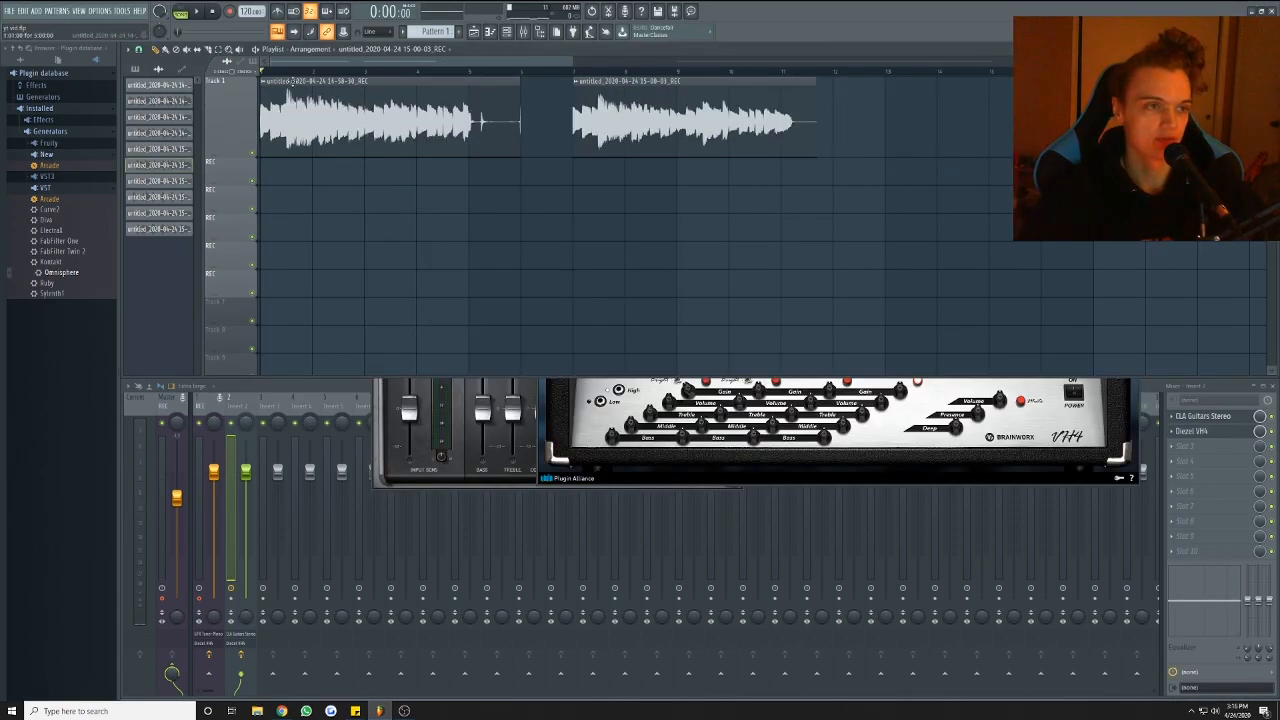
- Play the first guitar clip through the Diezel VH4 and show the amp's FX Rack
key(space)
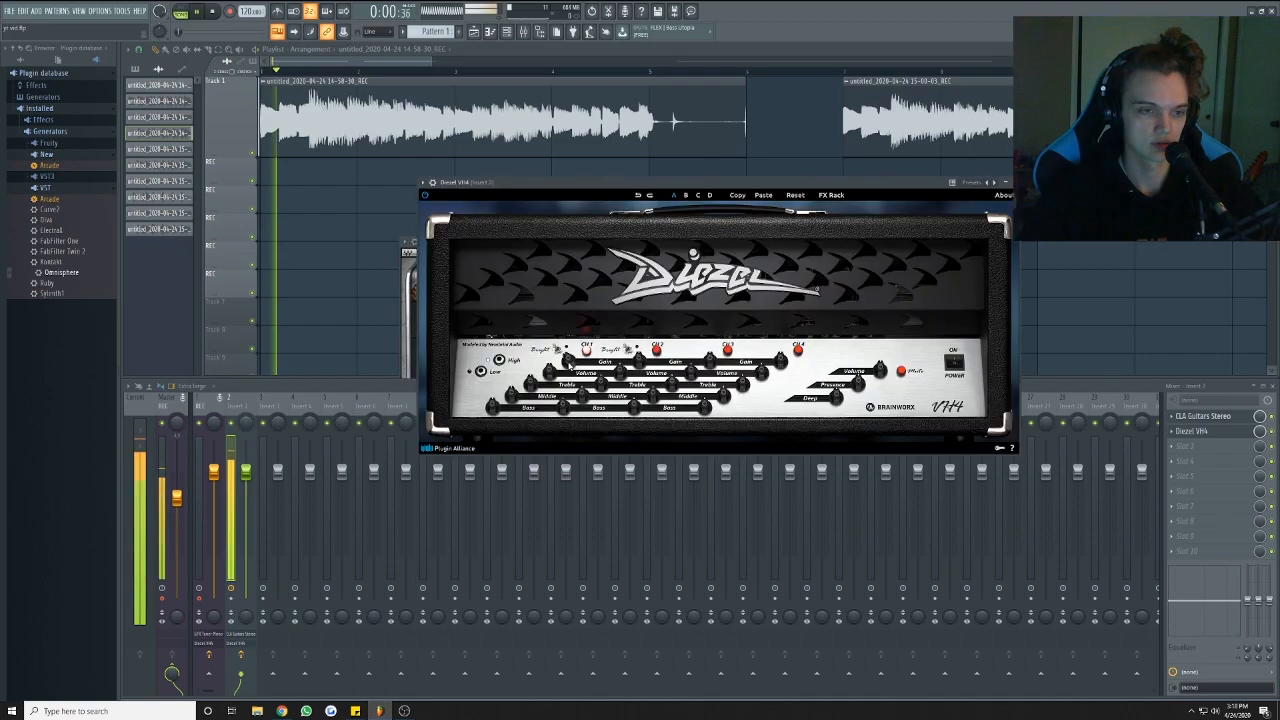
key(space)
click(593, 268)
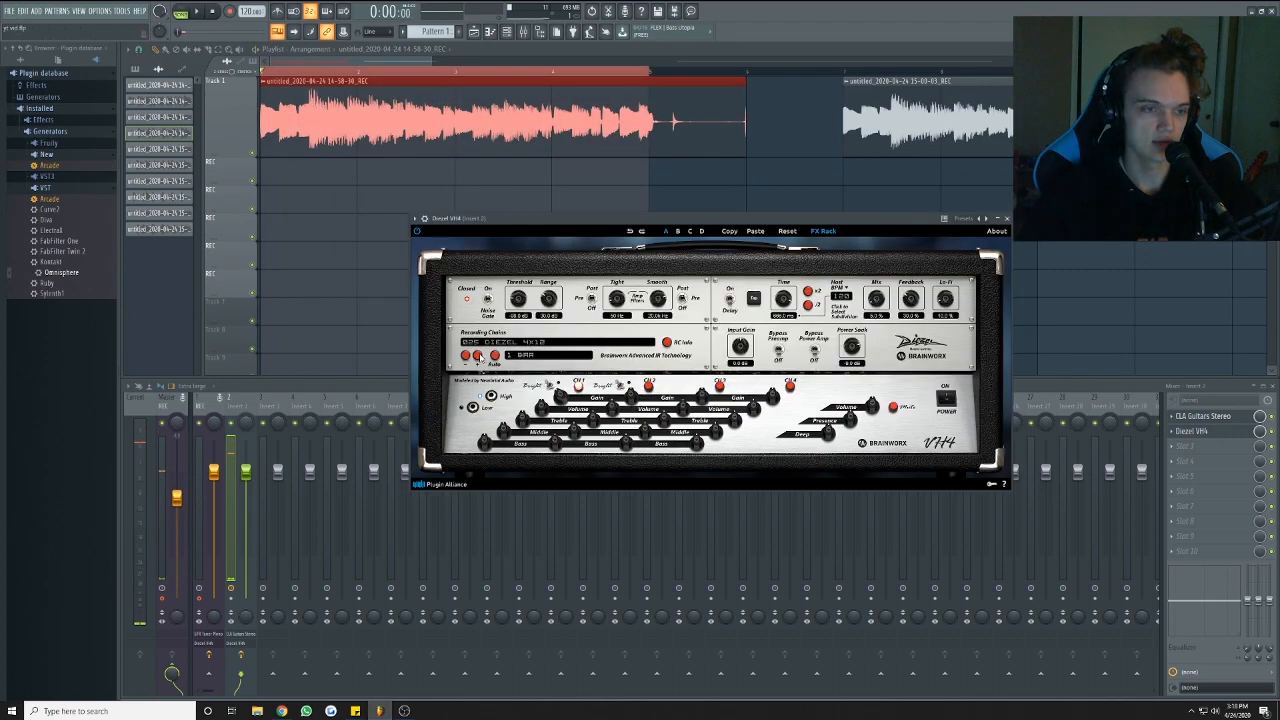
- Audition the VH4's Diezel 4x12 recording chains during playback and choose 029 DIEZEL 4X12
key(space)
click(477, 355)
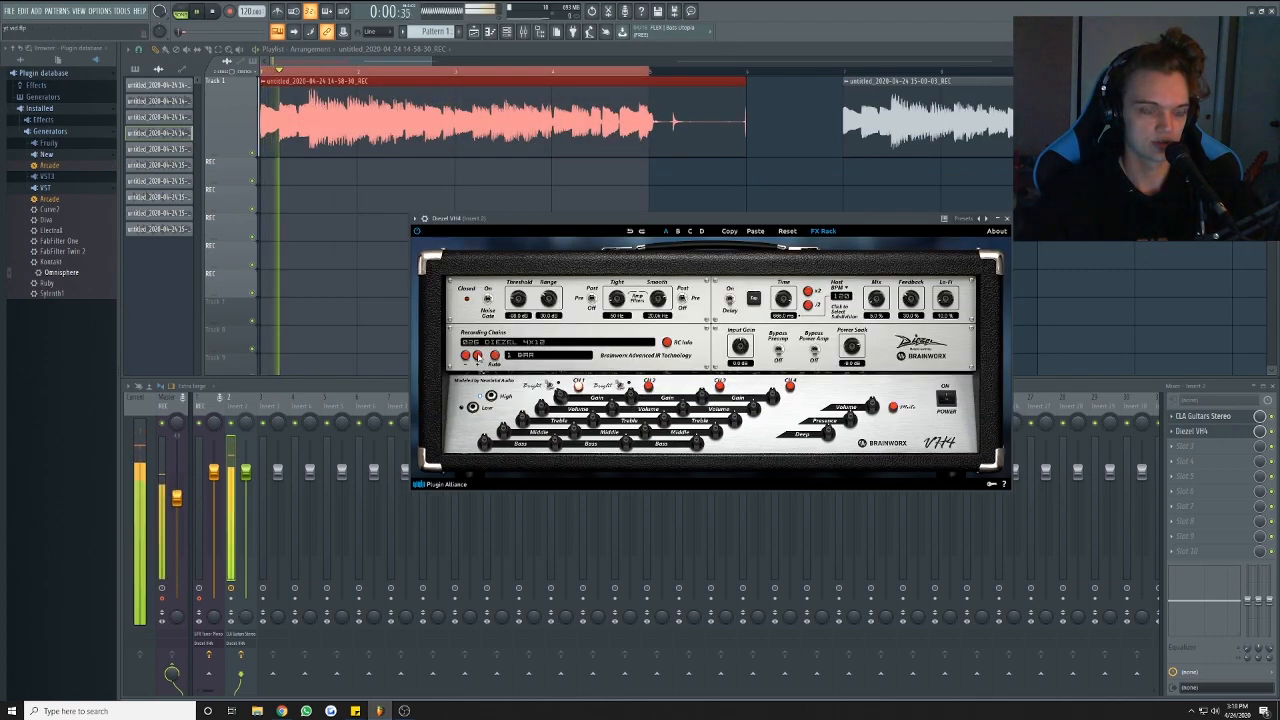
click(477, 355)
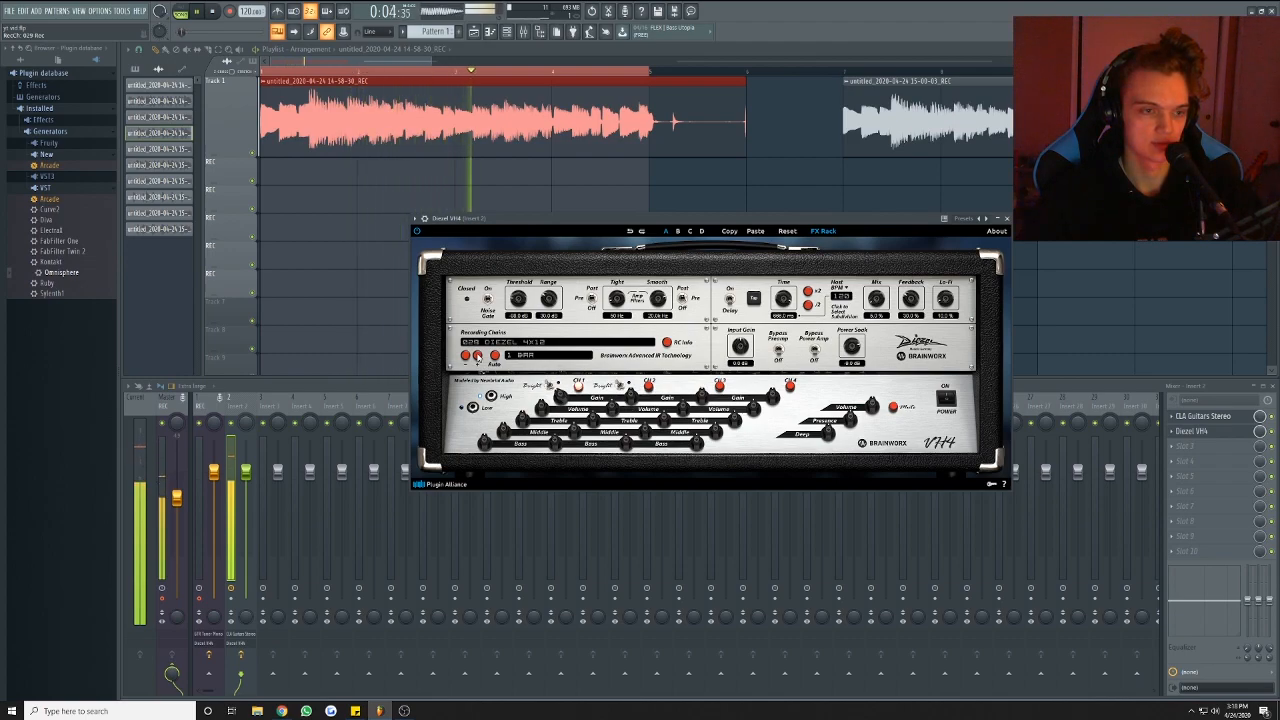
key(space)
click(515, 341)
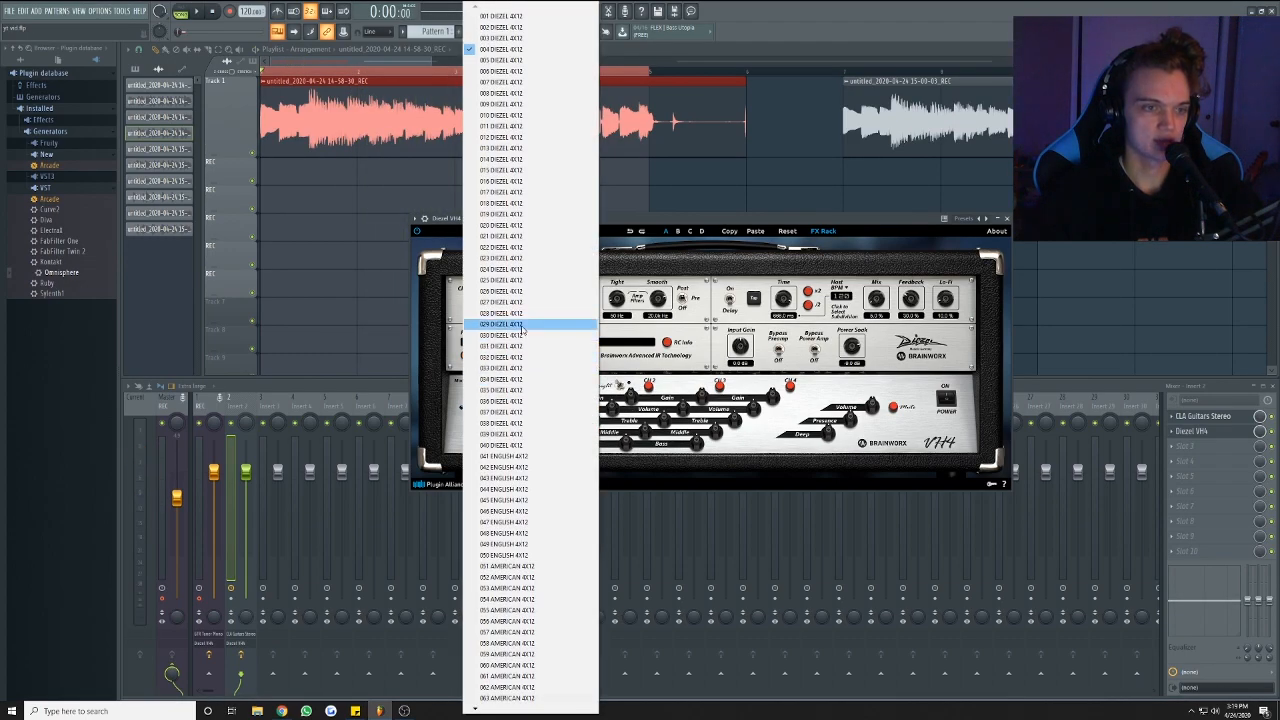
click(519, 326)
key(space)
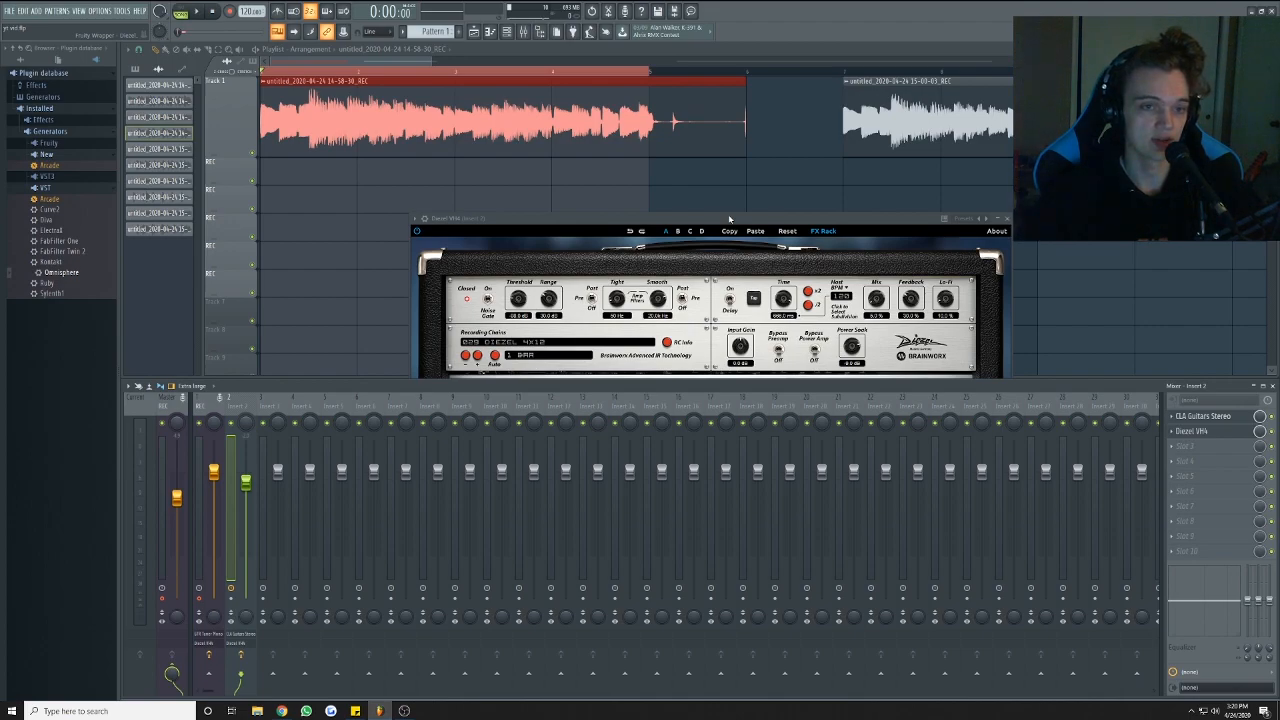
- Clear the playlist's time selection, then move the second guitar recording to the start of the second track and enlarge that track
drag(729, 218, 787, 242)
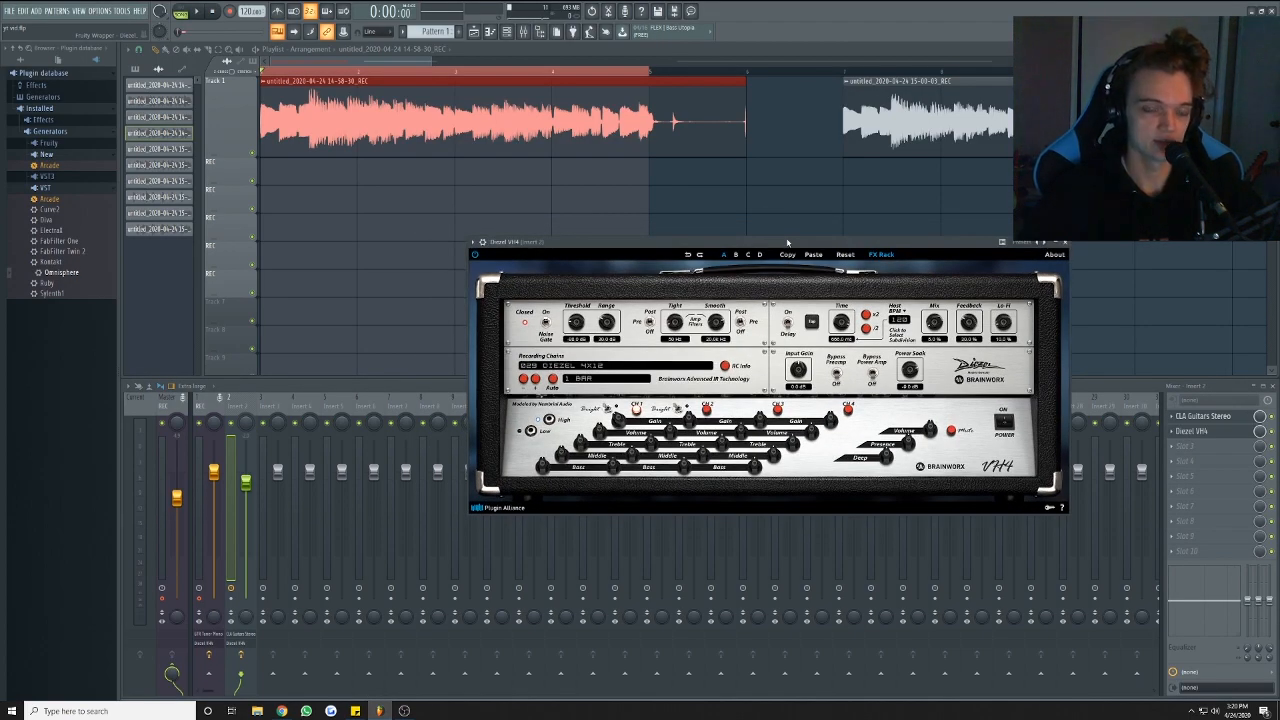
scroll(516, 191, down, 3)
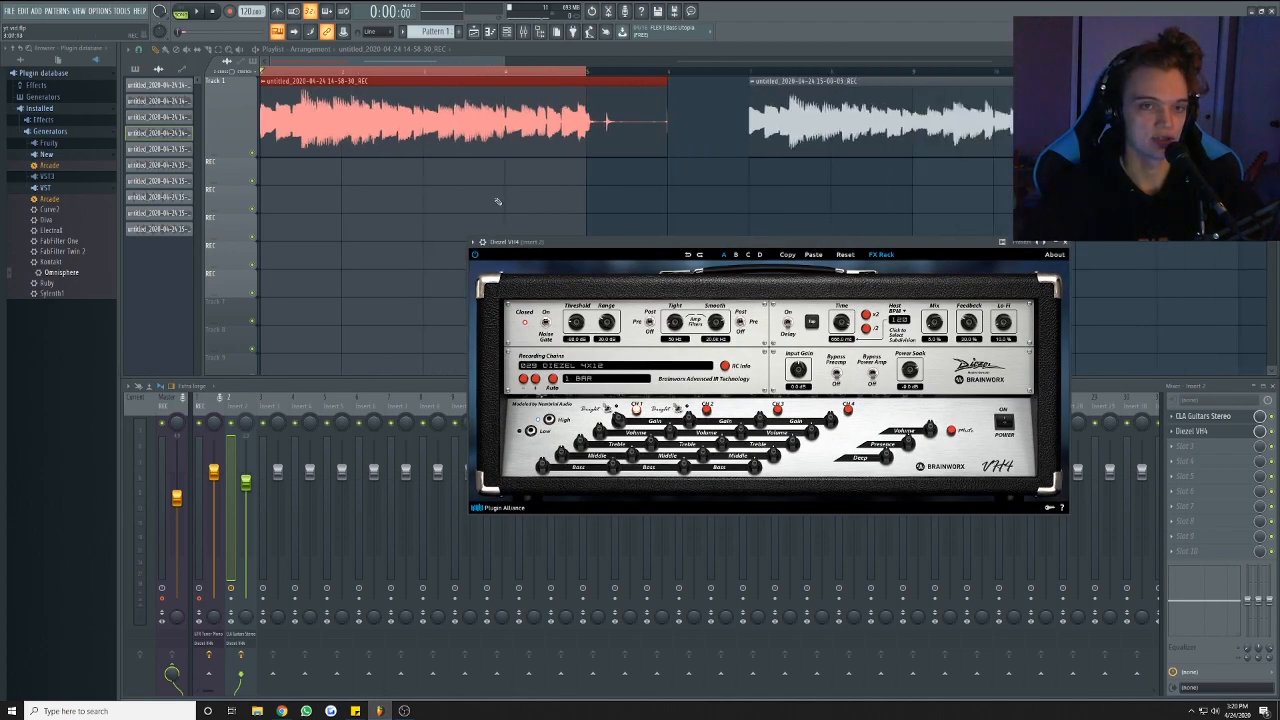
click(418, 72)
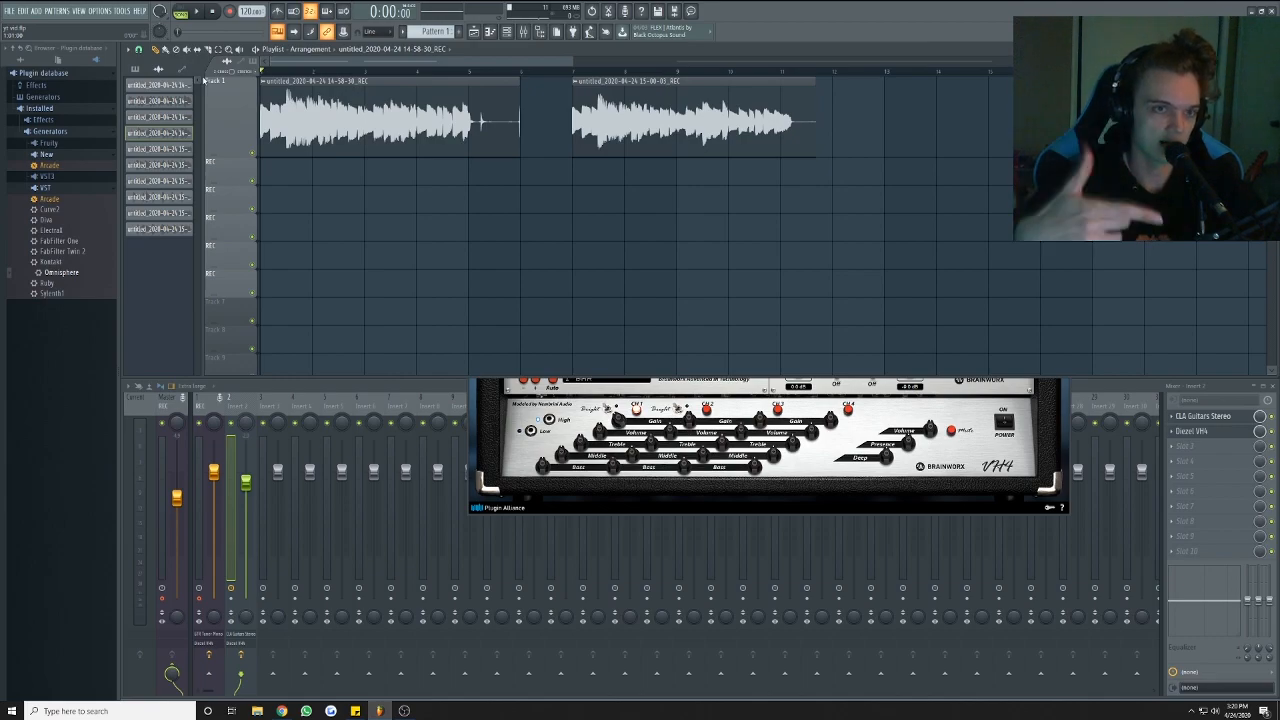
drag(582, 100, 228, 226)
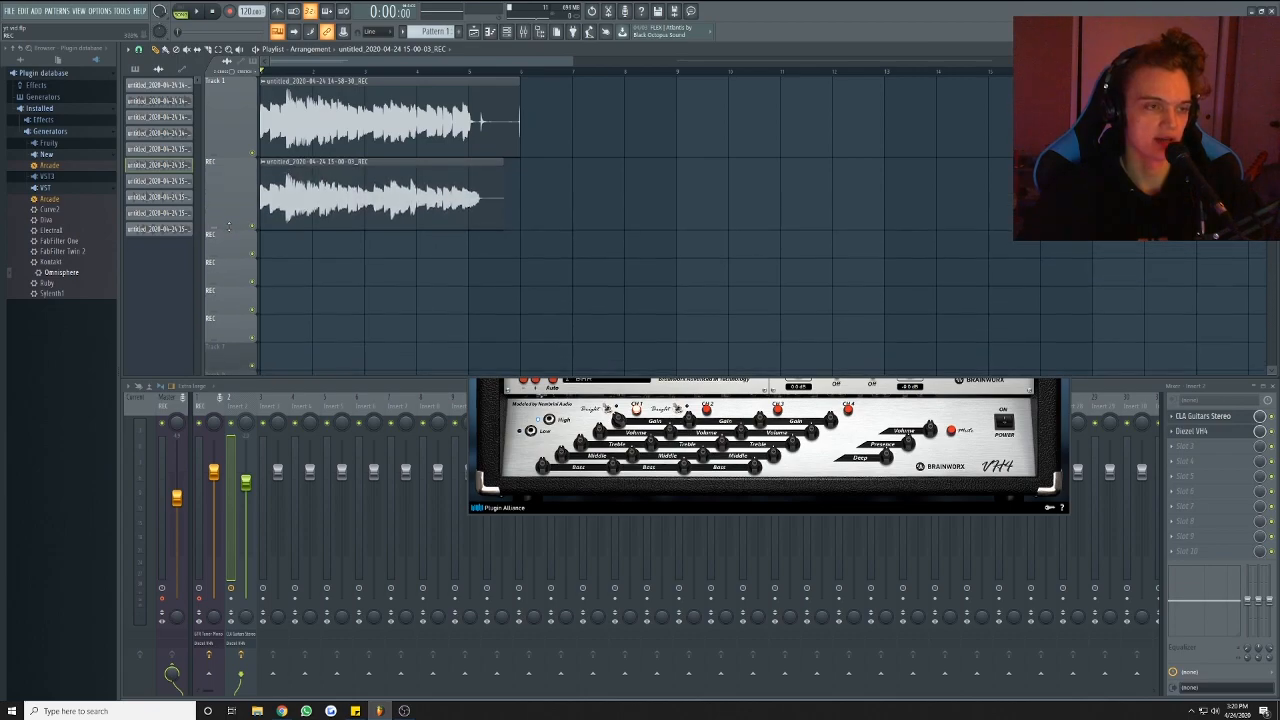
- Open the channel settings of both stacked guitar recordings and play the two layers together
double_click(301, 131)
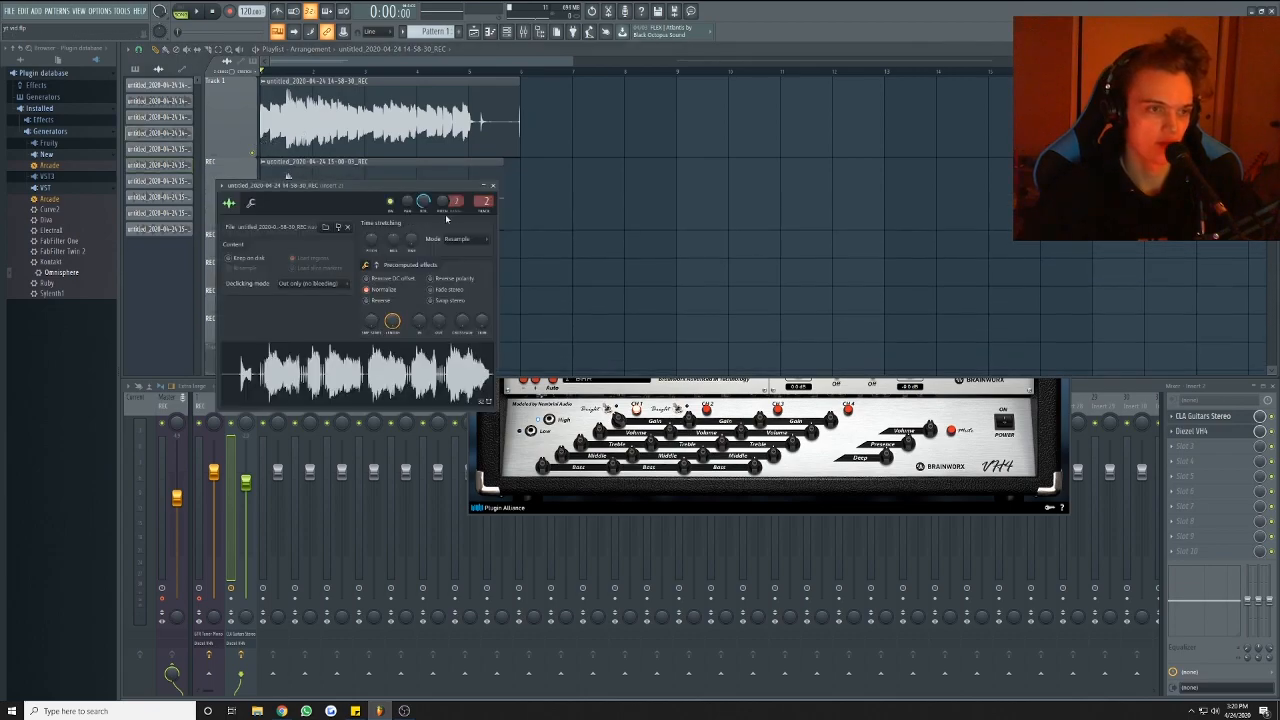
drag(414, 186, 763, 175)
double_click(402, 182)
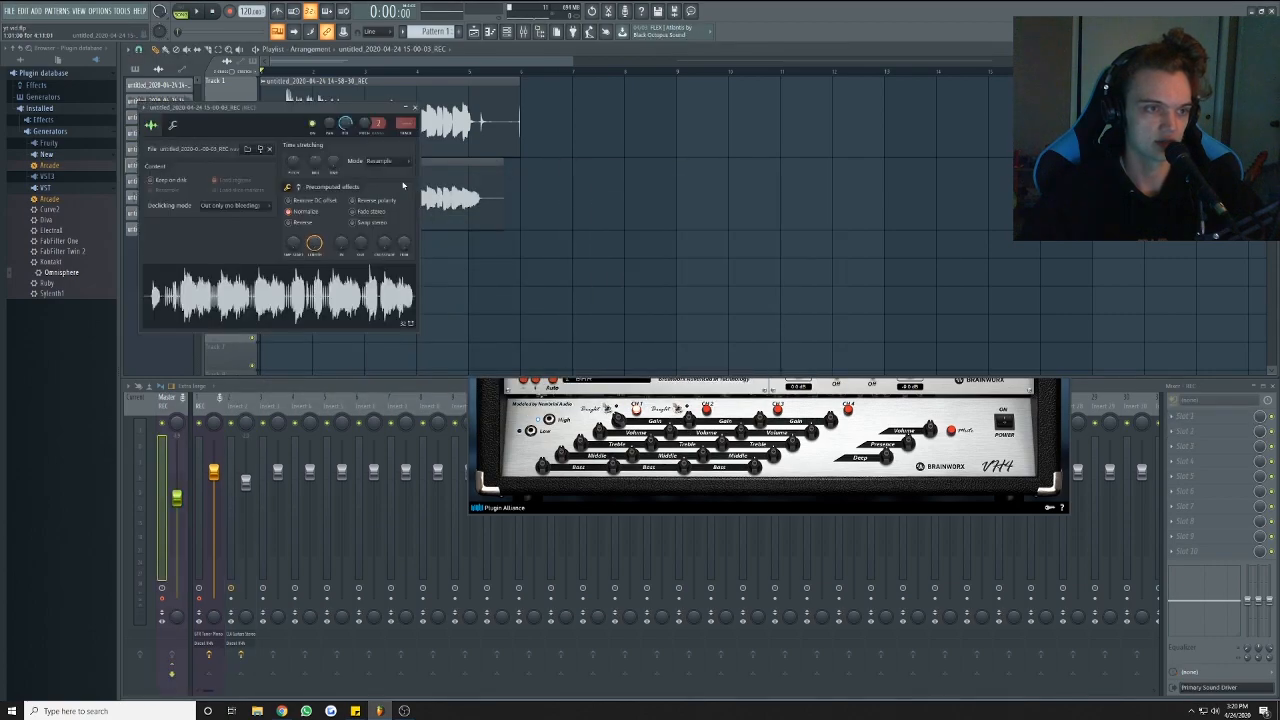
drag(330, 121, 927, 218)
key(space)
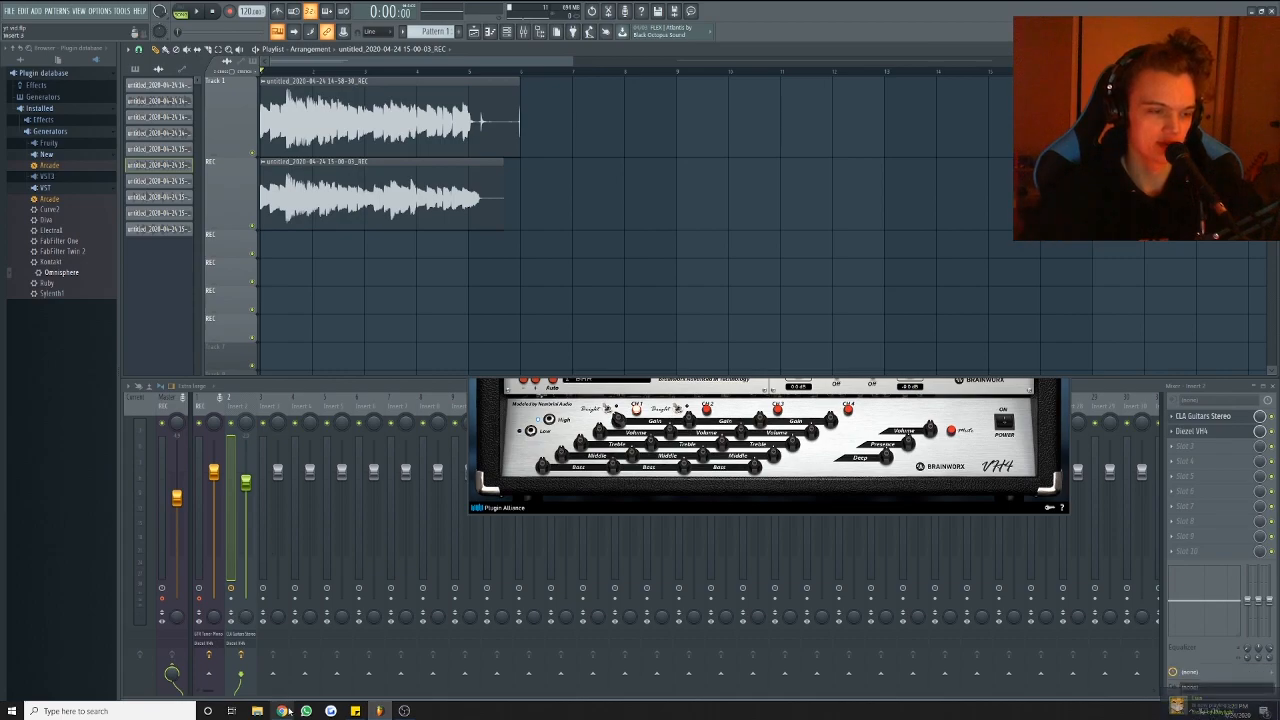
- Widen the stereo separation of mixer Insert 2 and play the layered guitars
drag(246, 617, 246, 592)
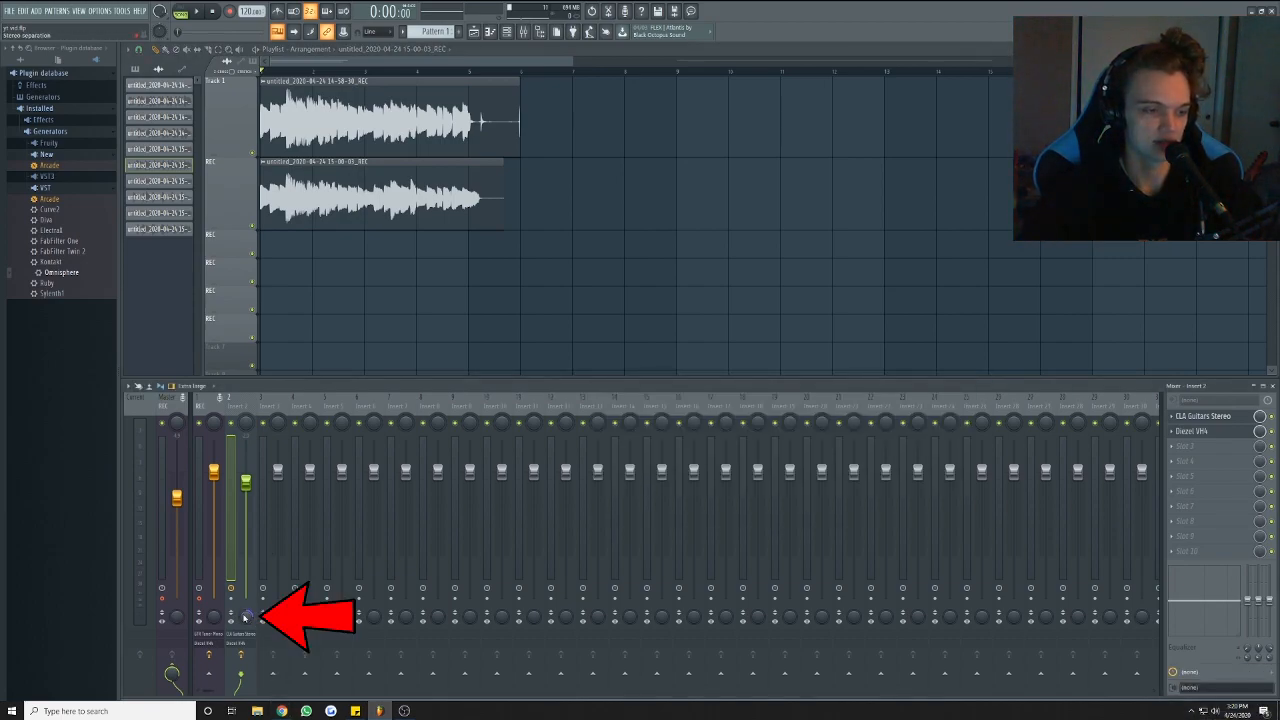
key(space)
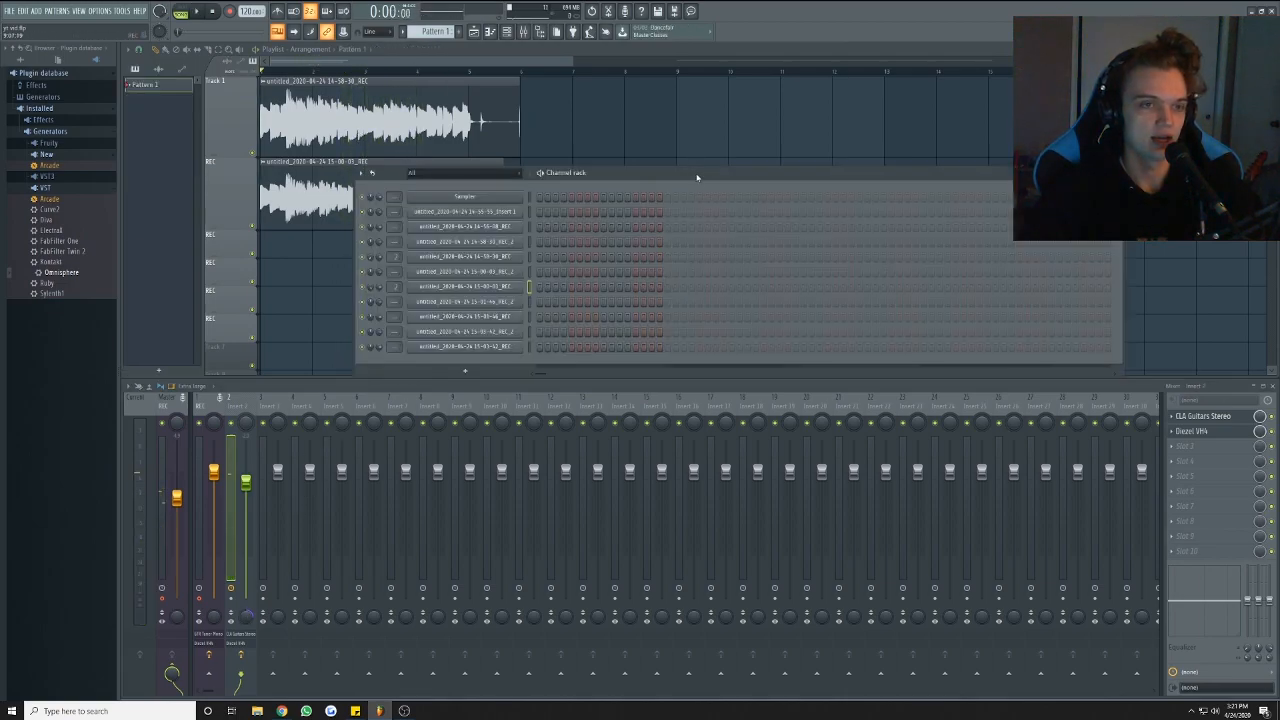
- Place the reversed single-note guitar clip on the fifth playlist track beneath the two layered guitar recordings
drag(697, 177, 686, 297)
scroll(459, 204, down, 5)
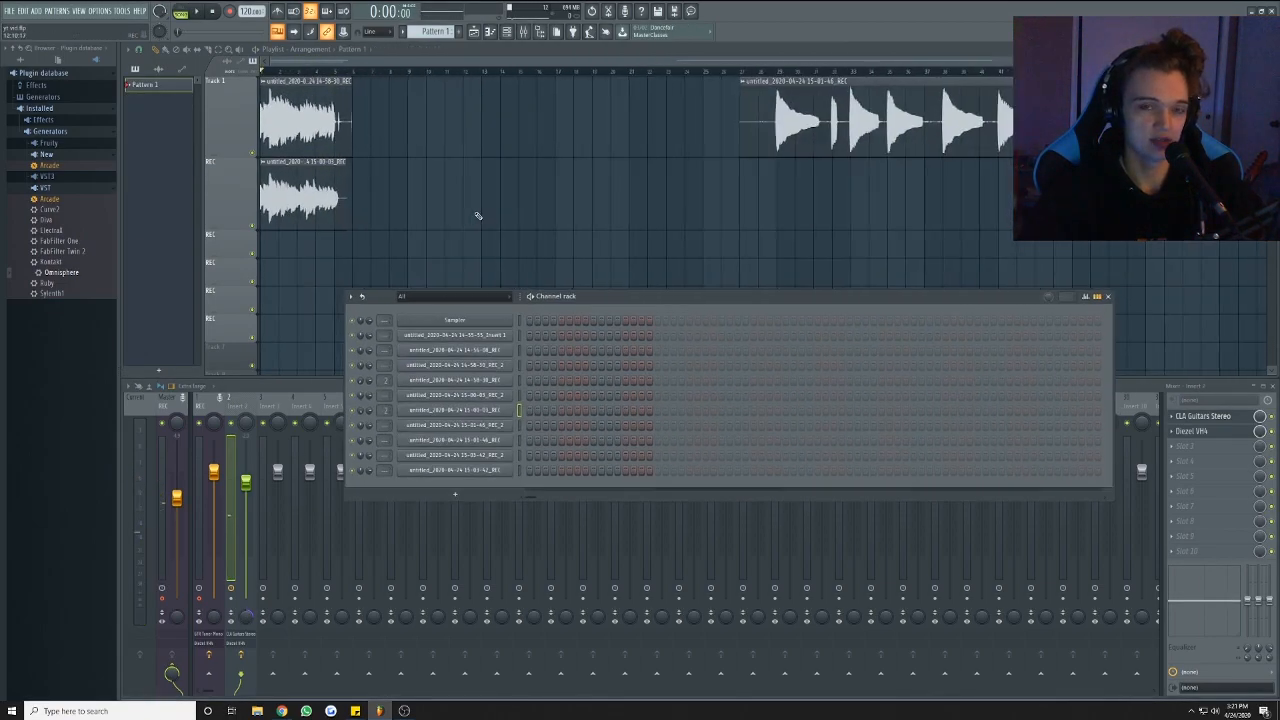
scroll(478, 216, down, 2)
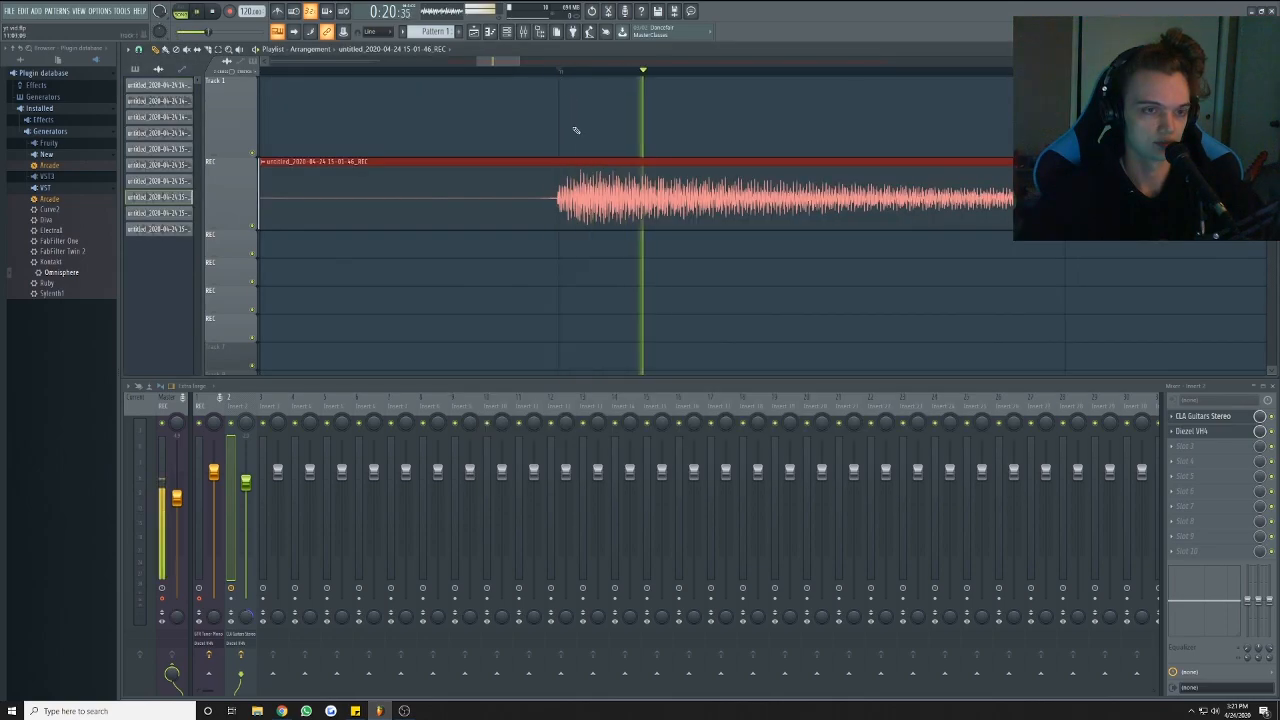
scroll(640, 225, down, 6)
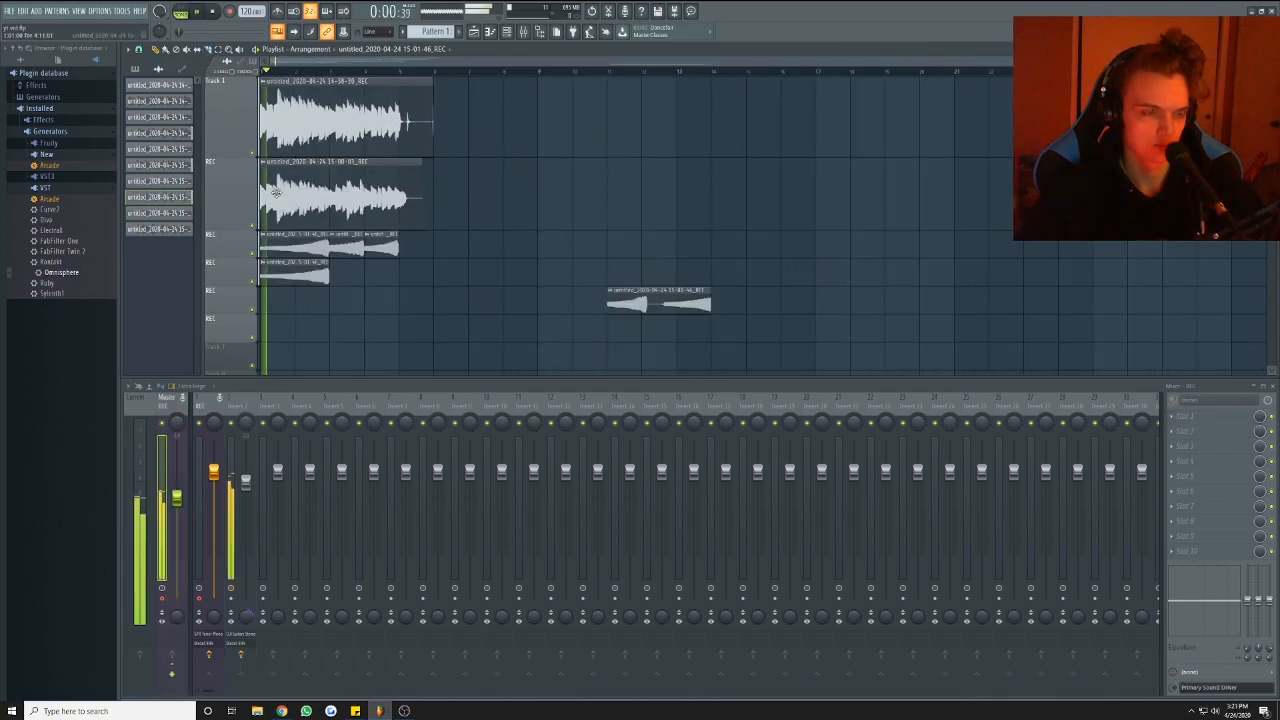
drag(662, 299, 441, 311)
scroll(410, 277, up, 3)
scroll(409, 278, up, 1)
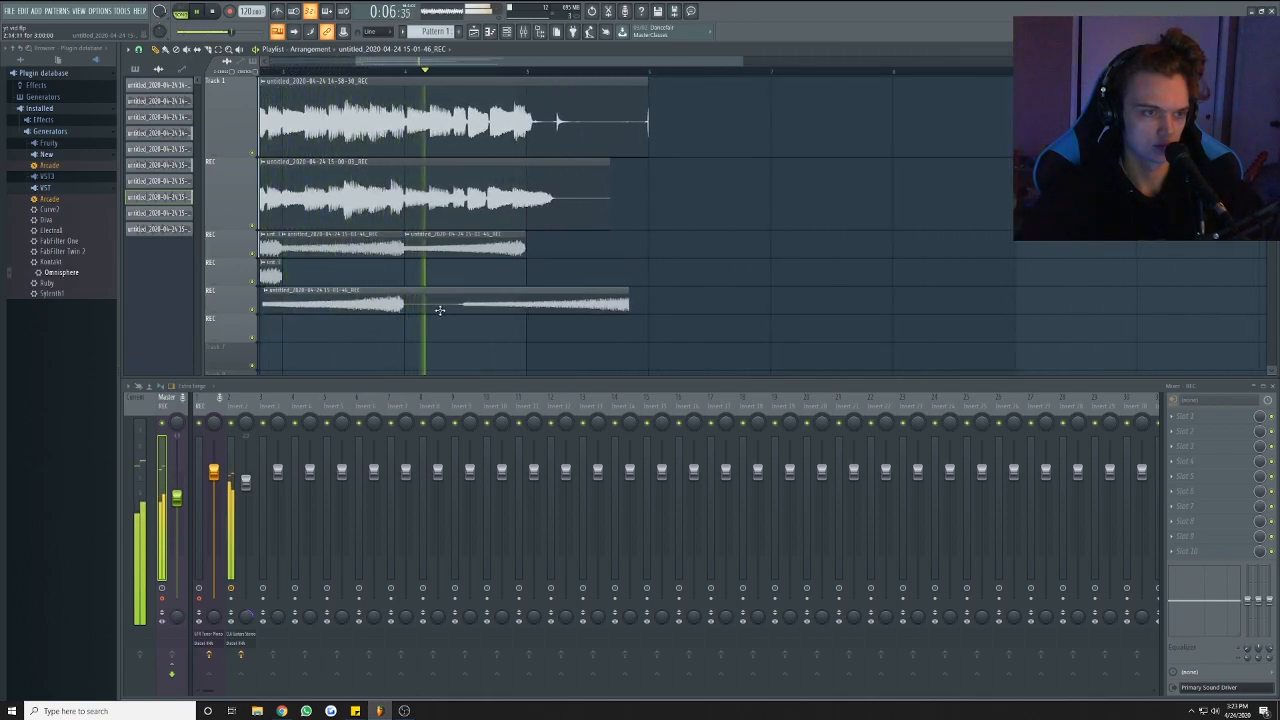
scroll(343, 283, down, 2)
scroll(343, 283, up, 2)
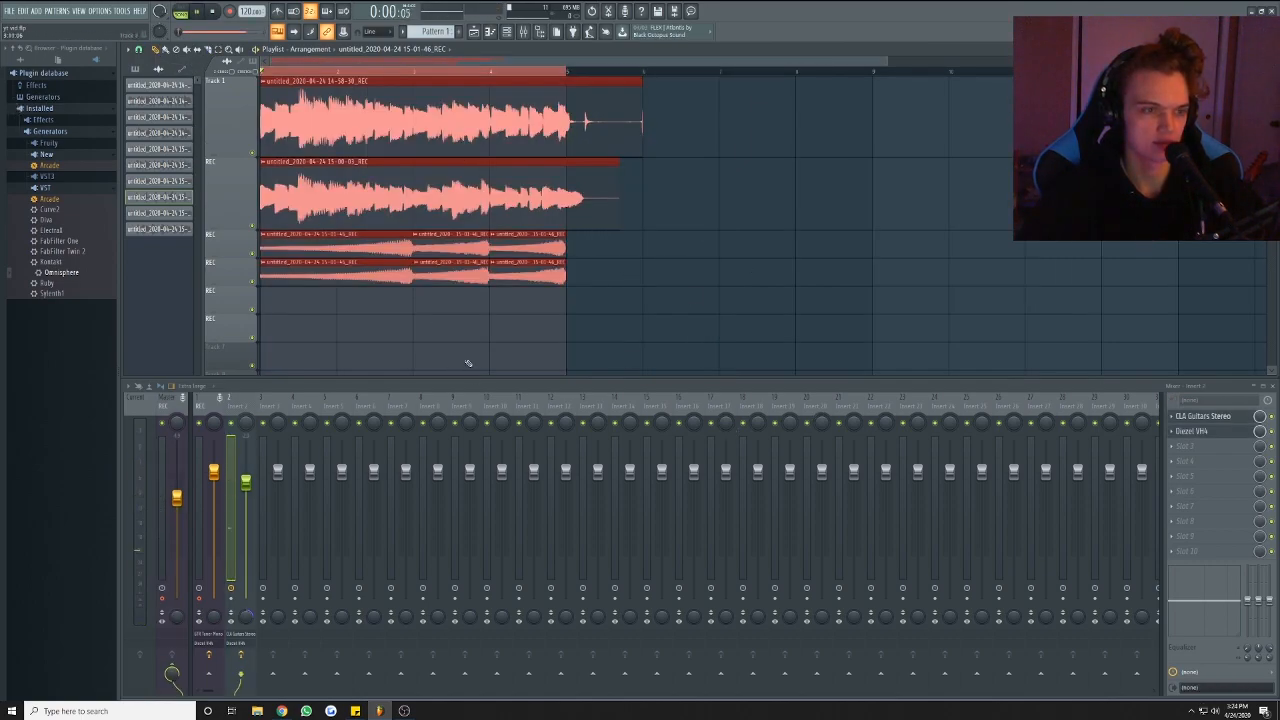
- Play the looped section and reduce the height of the first two playlist tracks
key(space)
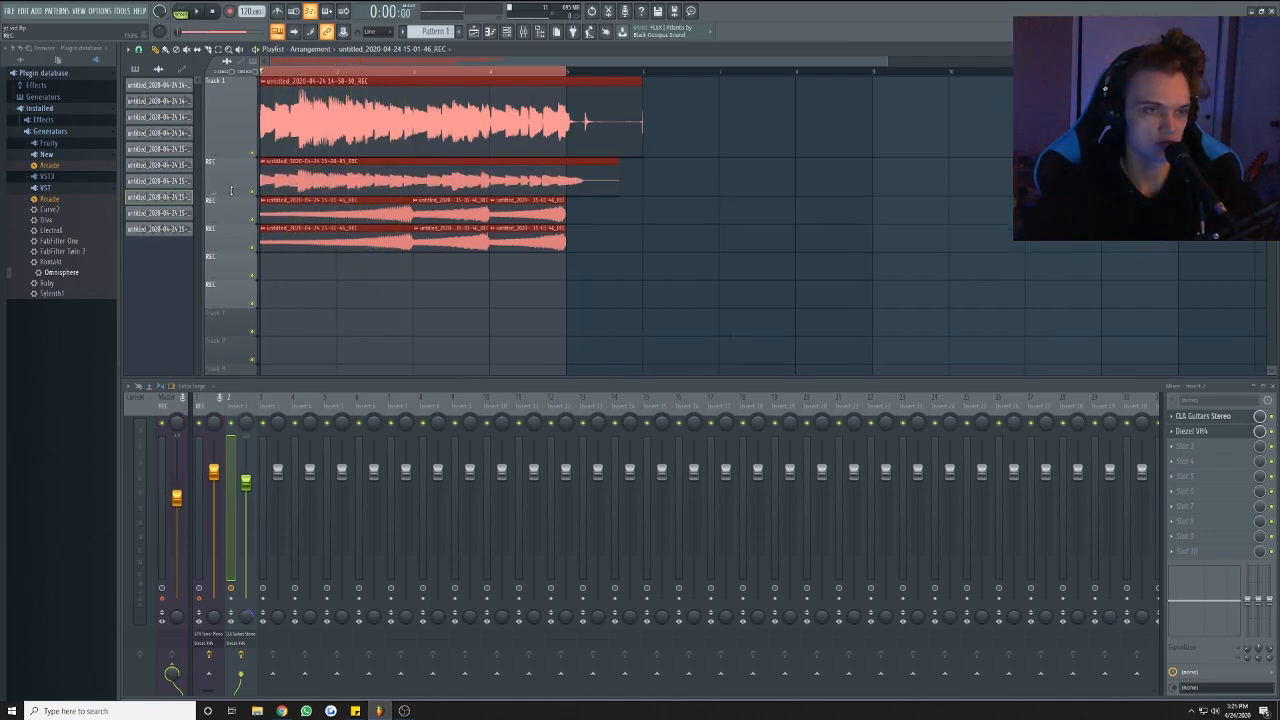
drag(232, 191, 232, 121)
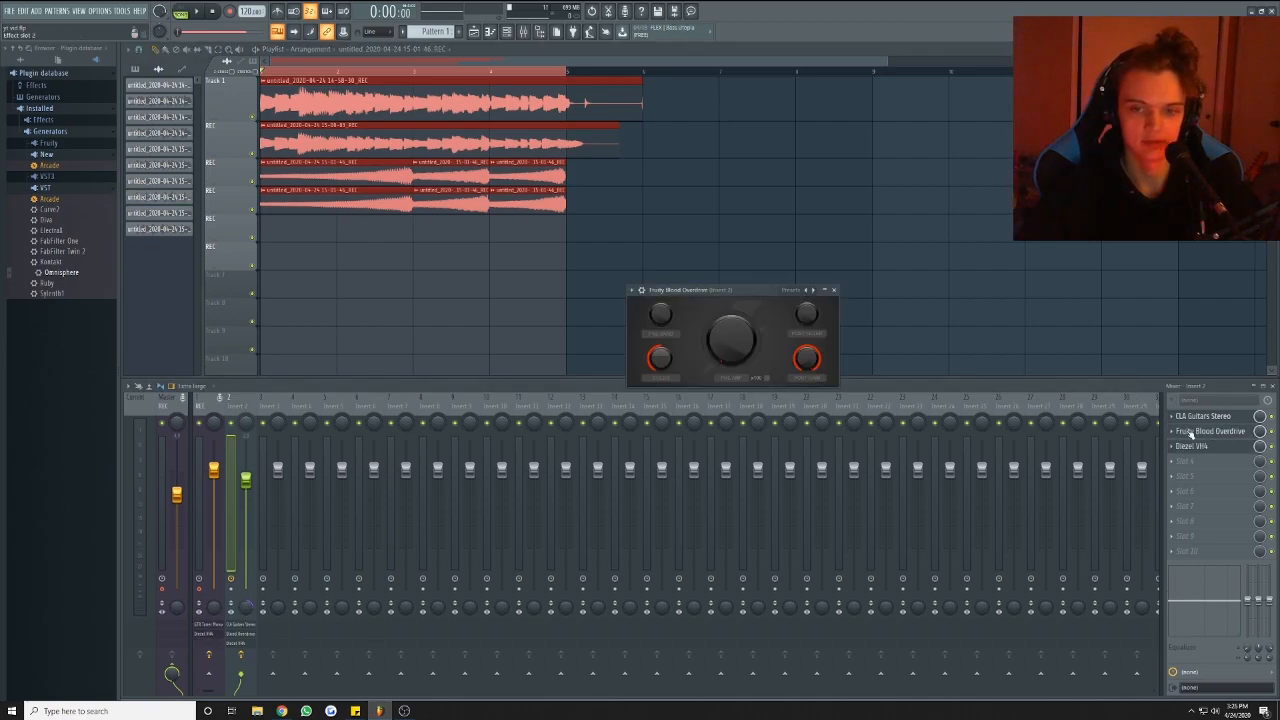
- Try CamelCrusher in place of Fruity Blood Overdrive on Insert 2 and lower that insert's fader after playback
key(space)
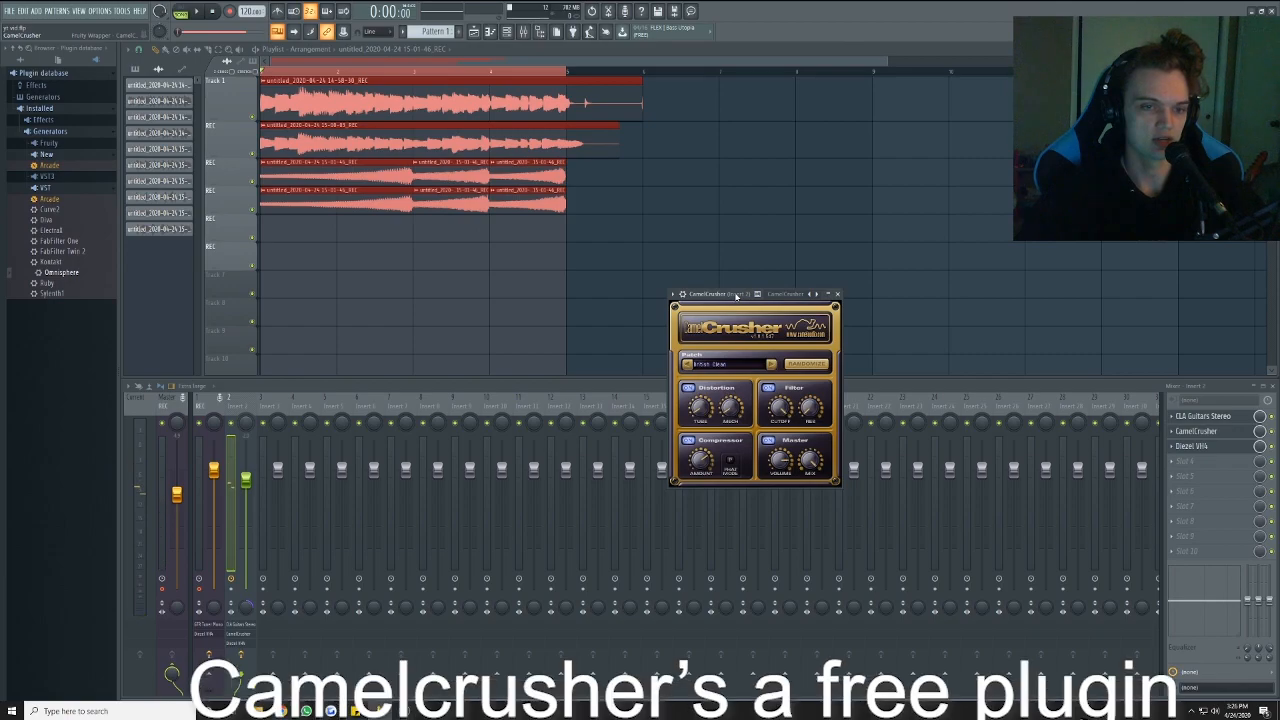
drag(736, 296, 778, 241)
key(space)
drag(247, 481, 247, 490)
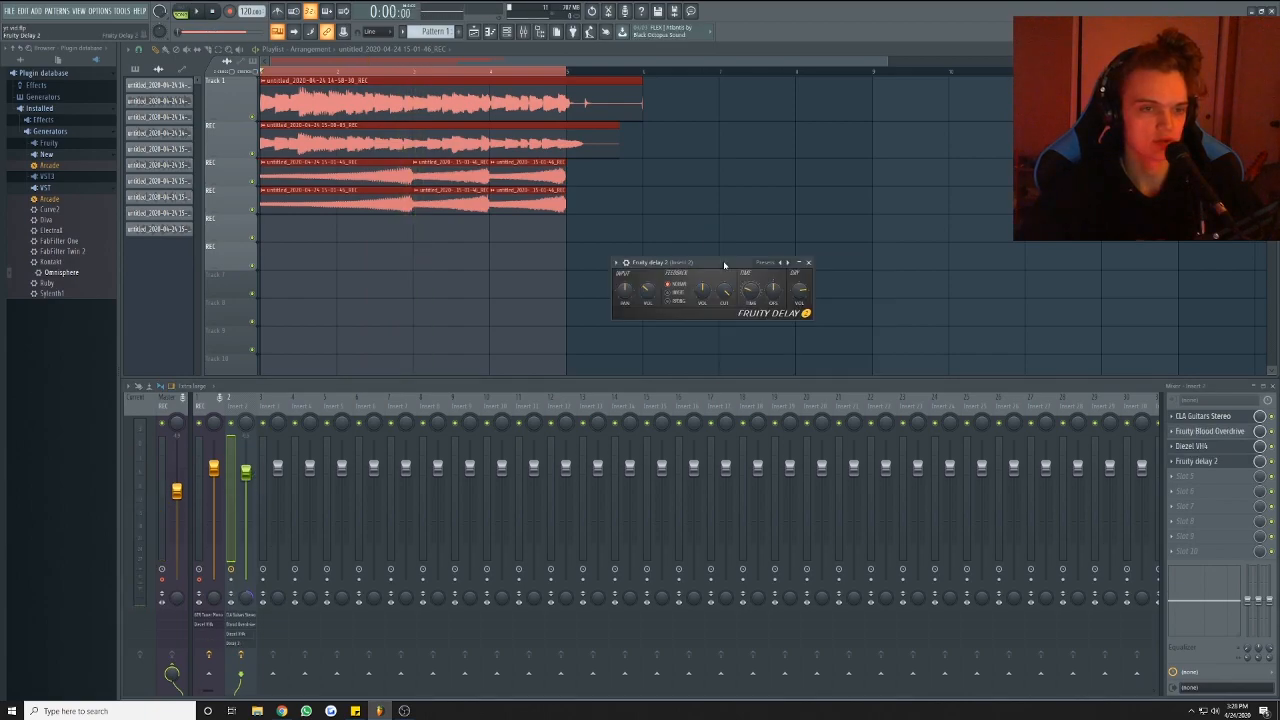
- Play the guitars through Fruity Delay 2, and audition the GTR preset in FabFilter Pro-Q 2 on Insert 2
drag(704, 262, 699, 319)
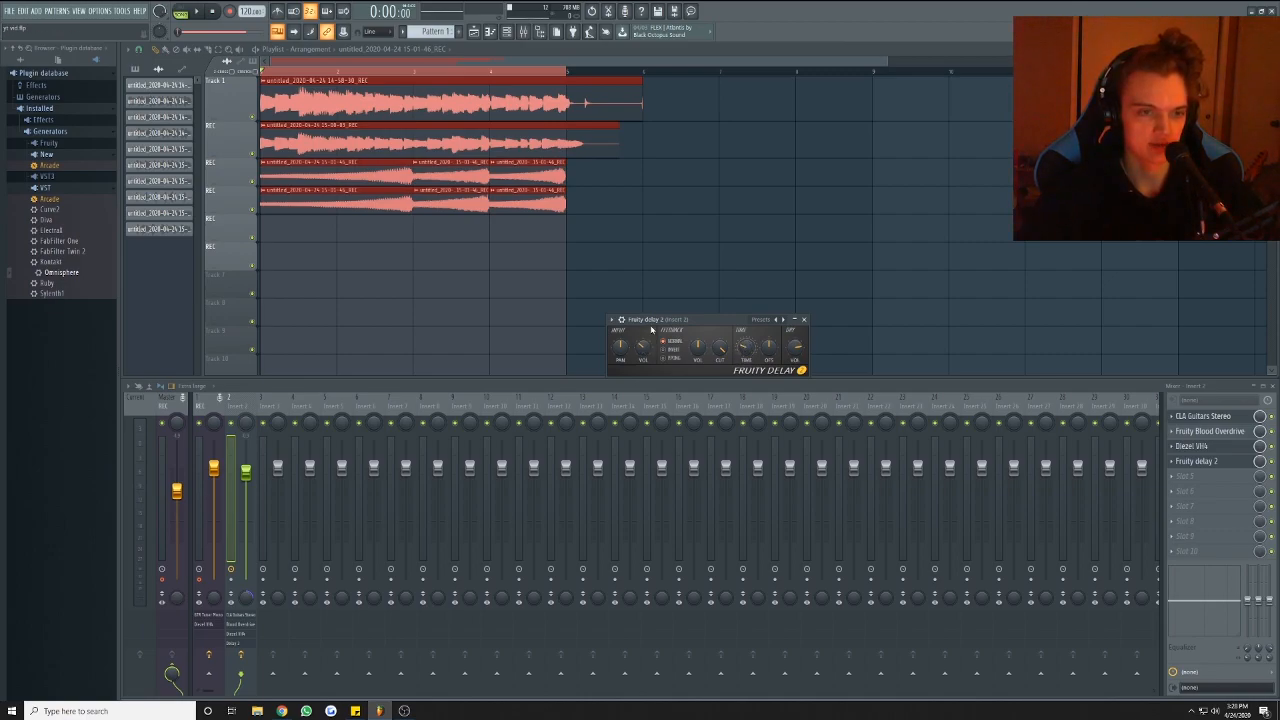
key(space)
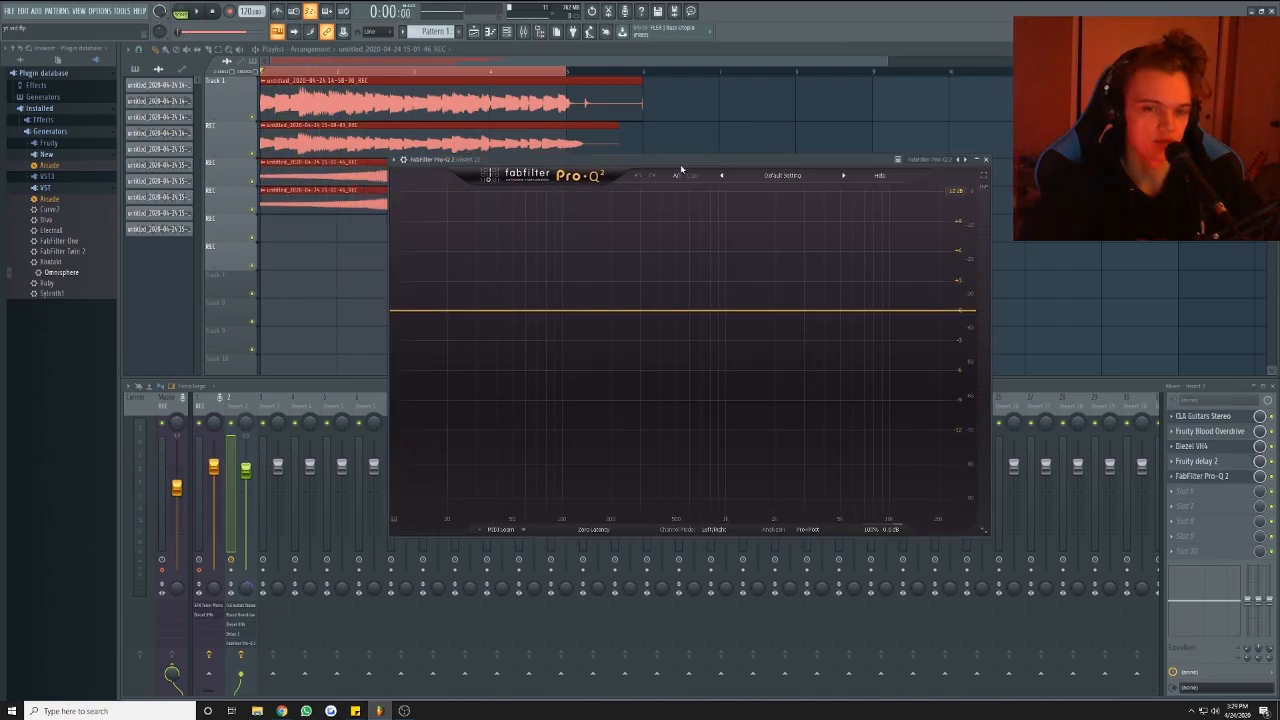
drag(682, 162, 677, 158)
click(778, 172)
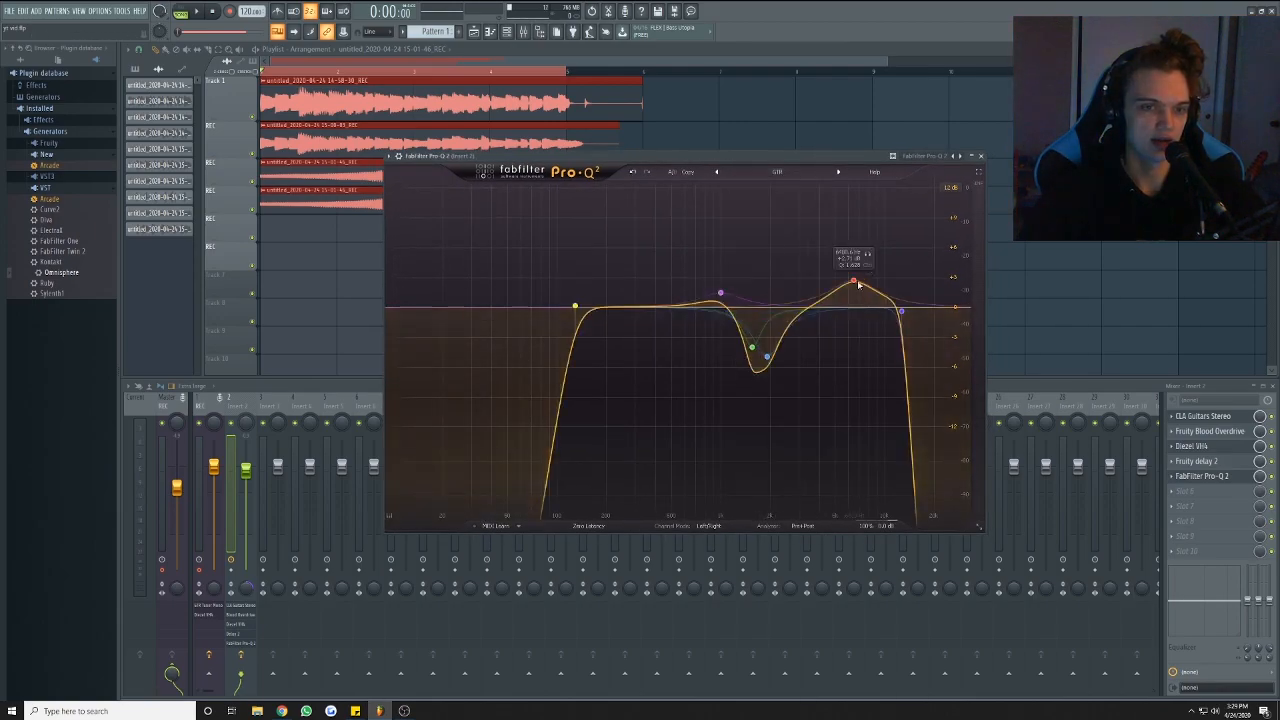
drag(780, 155, 805, 183)
key(space)
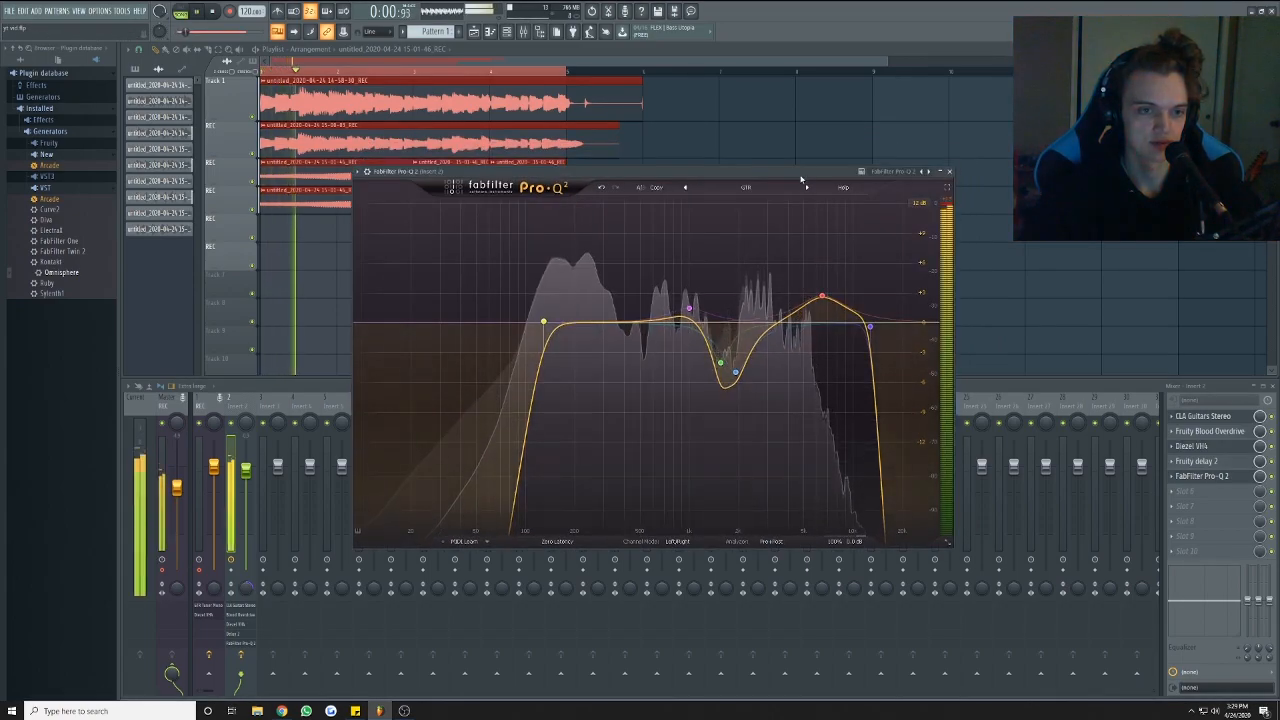
- Make the two neighbouring midrange cuts in FabFilter Pro-Q 2 shallower and play the guitars
drag(720, 362, 723, 349)
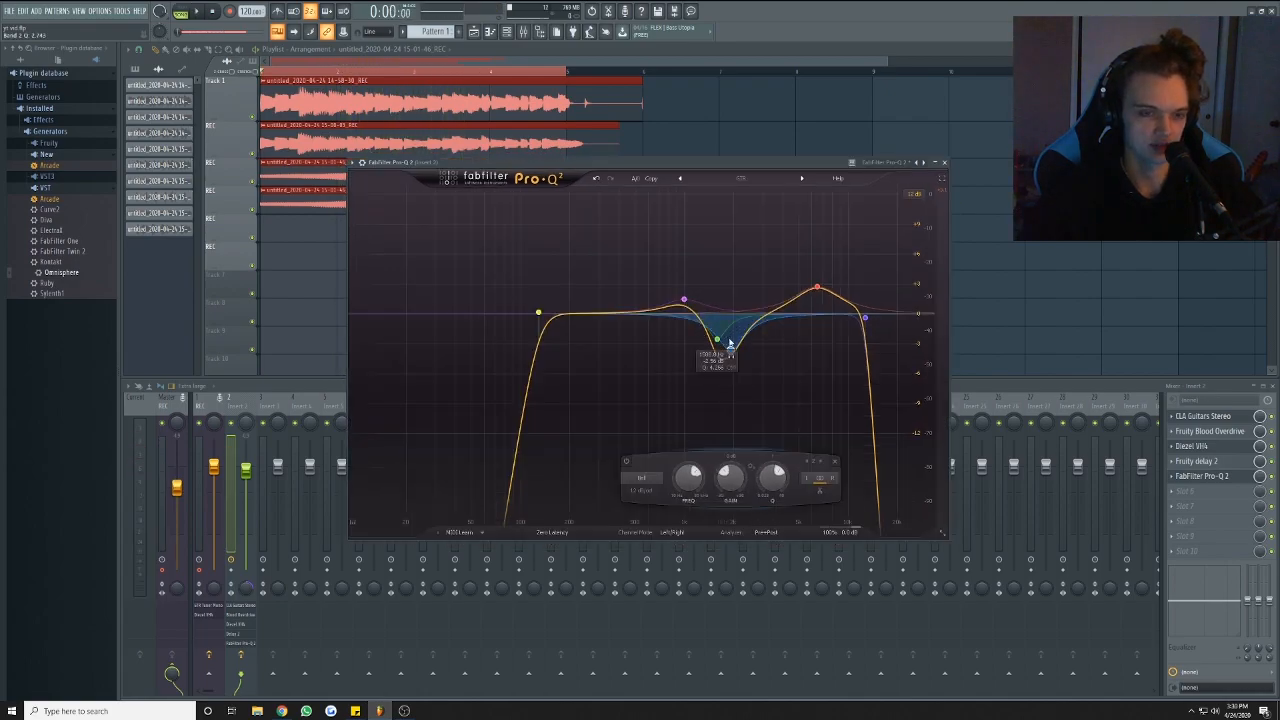
drag(729, 343, 730, 349)
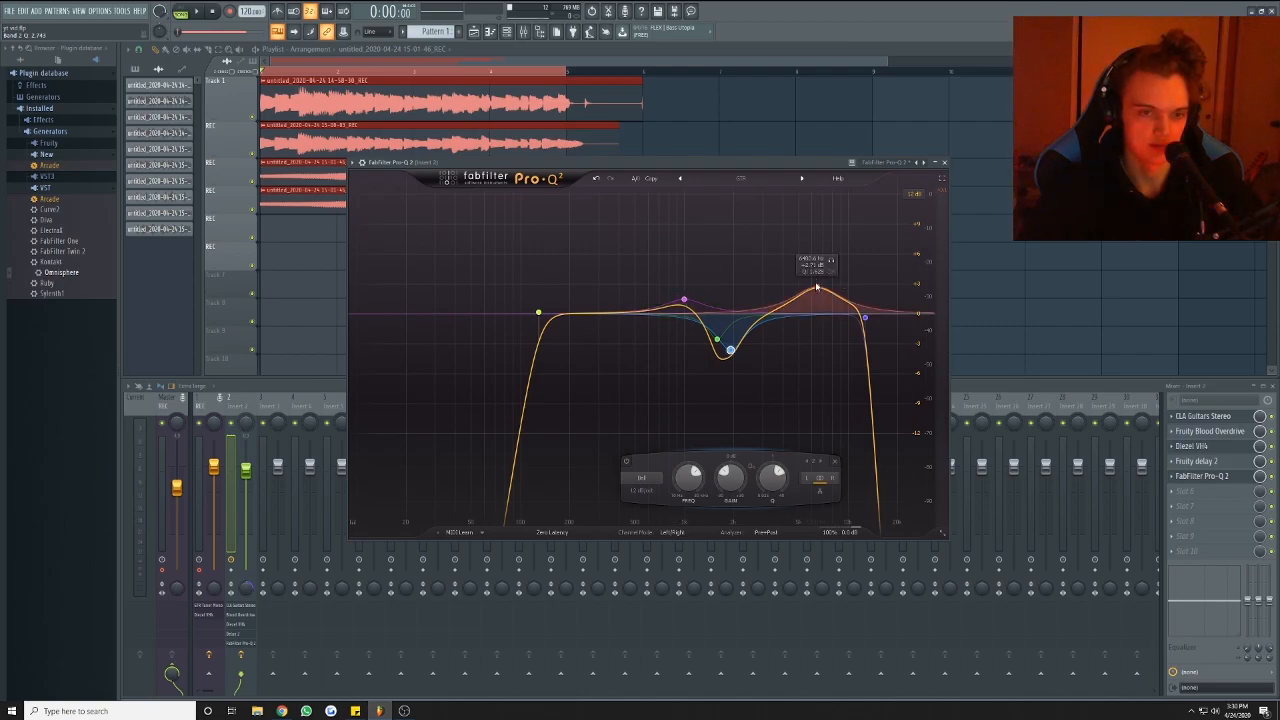
key(space)
key(space)
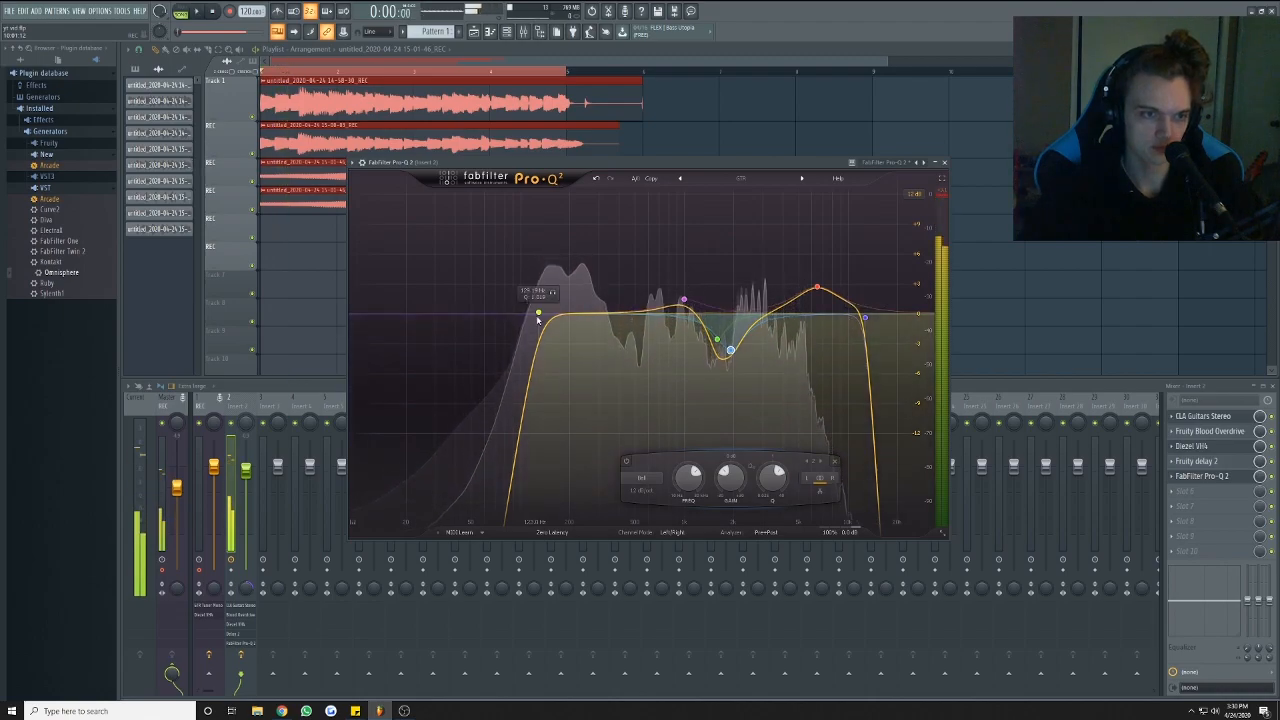
- Raise the low-cut frequency in FabFilter Pro-Q 2 and adjust the high-cut band
drag(538, 313, 556, 316)
click(865, 320)
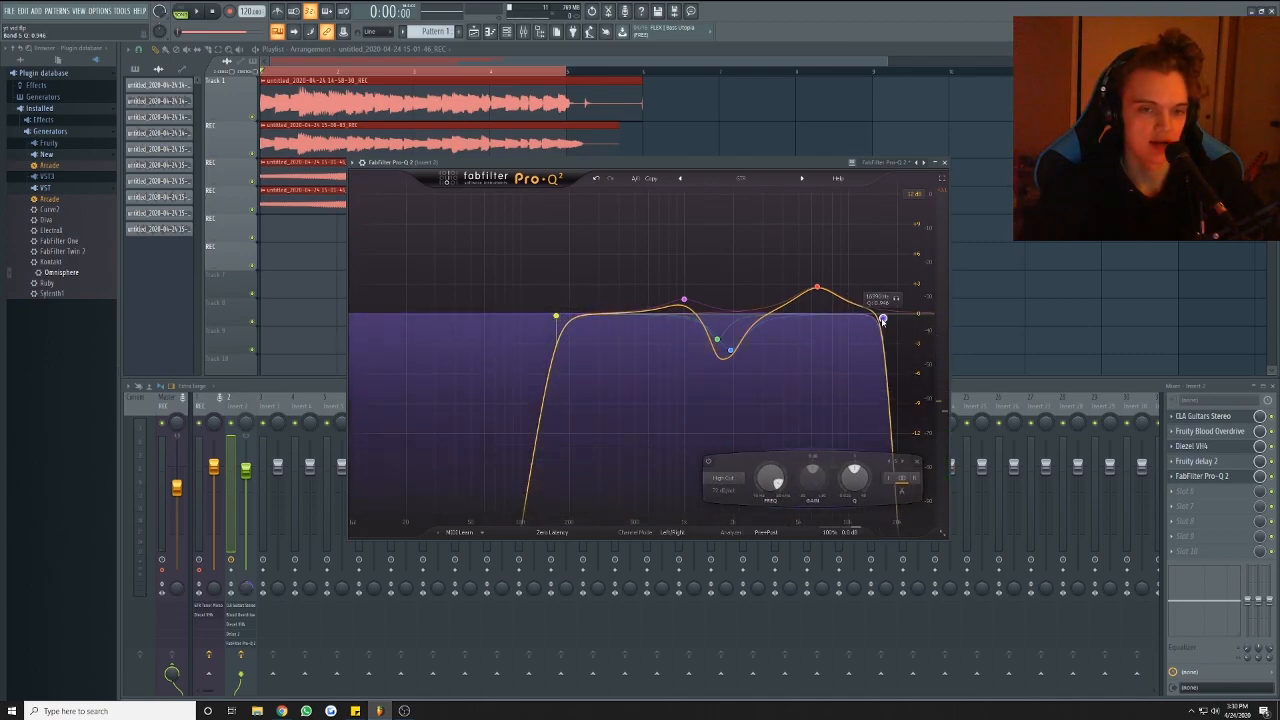
drag(863, 320, 860, 320)
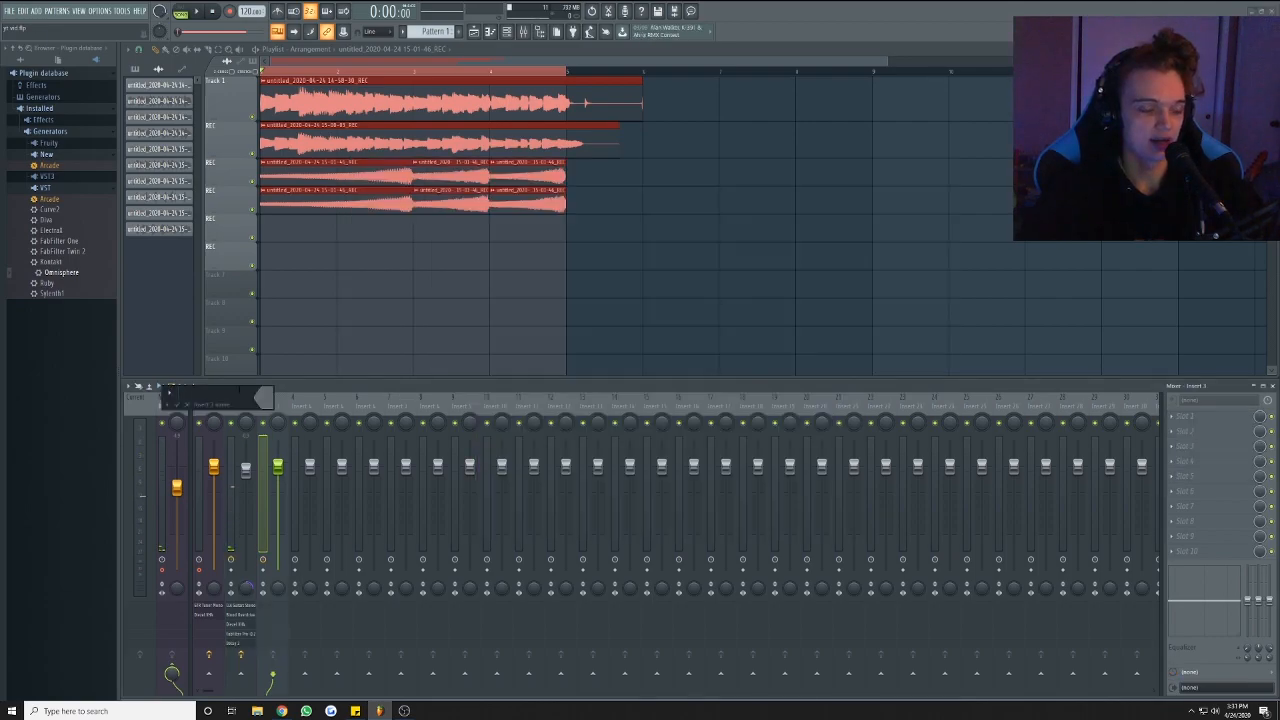
- Name mixer Insert 3 "verb" and return to Insert 2
key(Return)
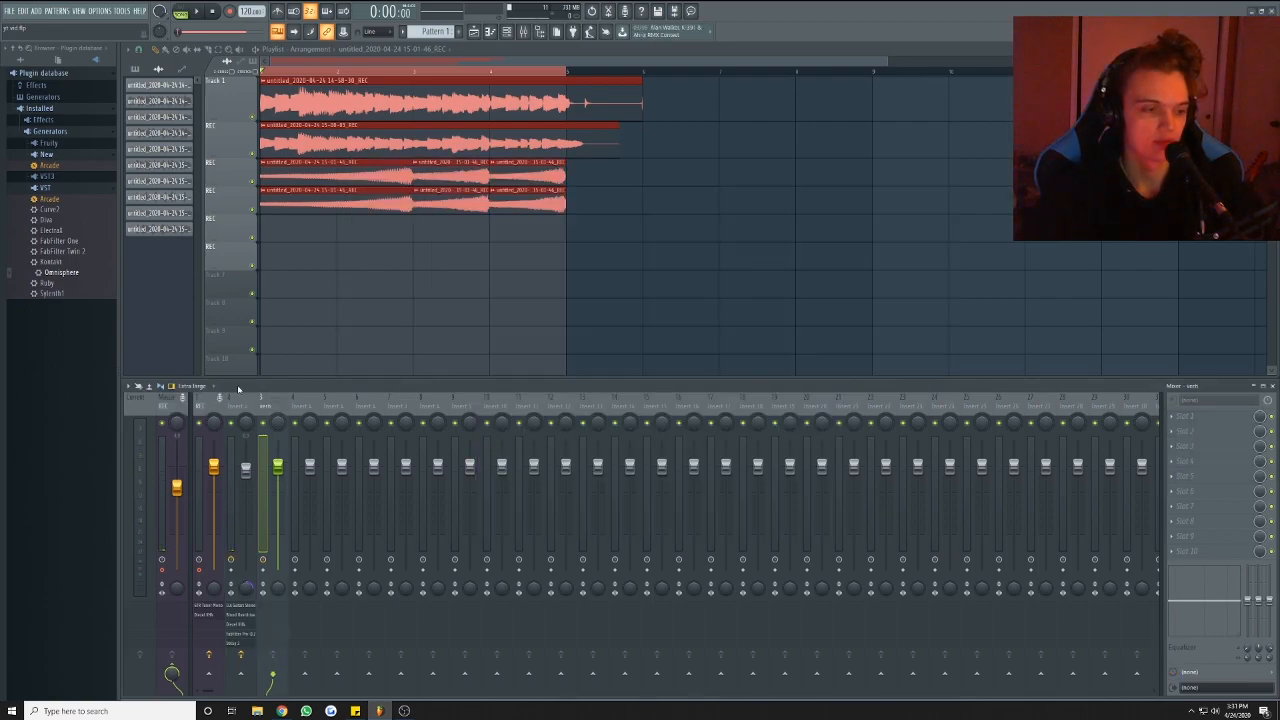
click(244, 405)
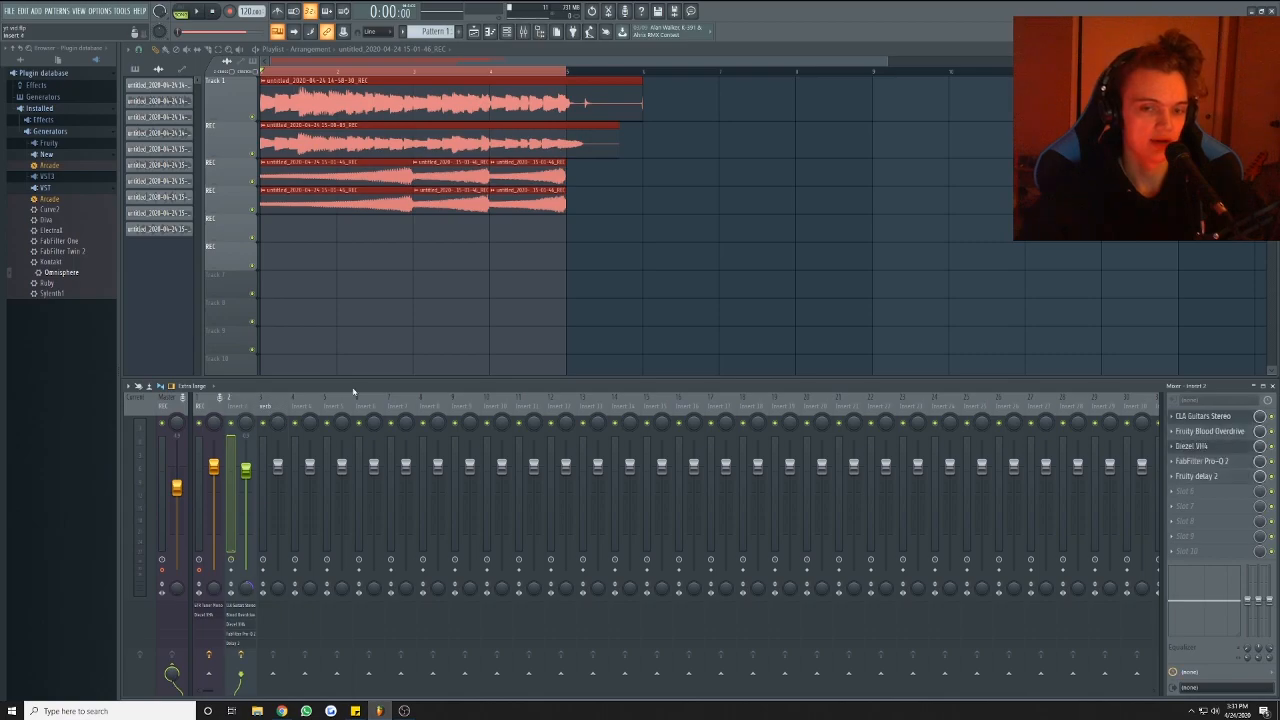
click(1183, 497)
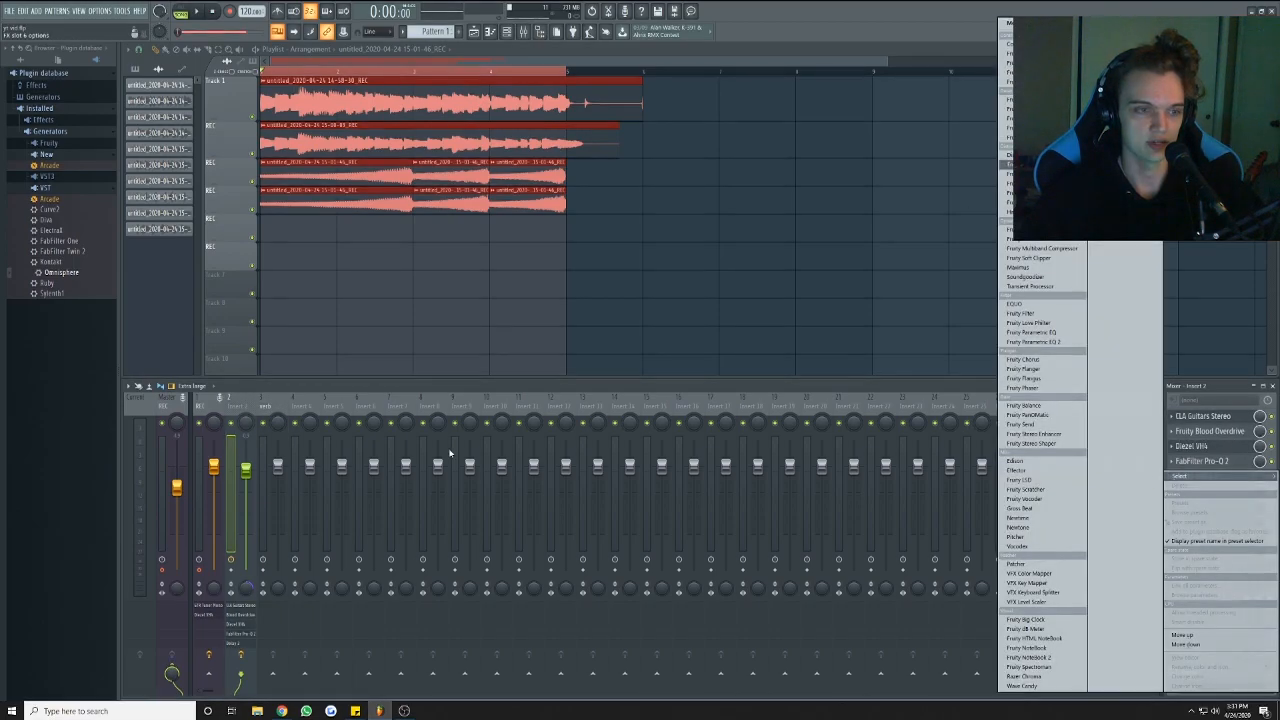
- Load ValhallaRoom on the verb mixer track and choose its Clear Hall long preset
click(268, 406)
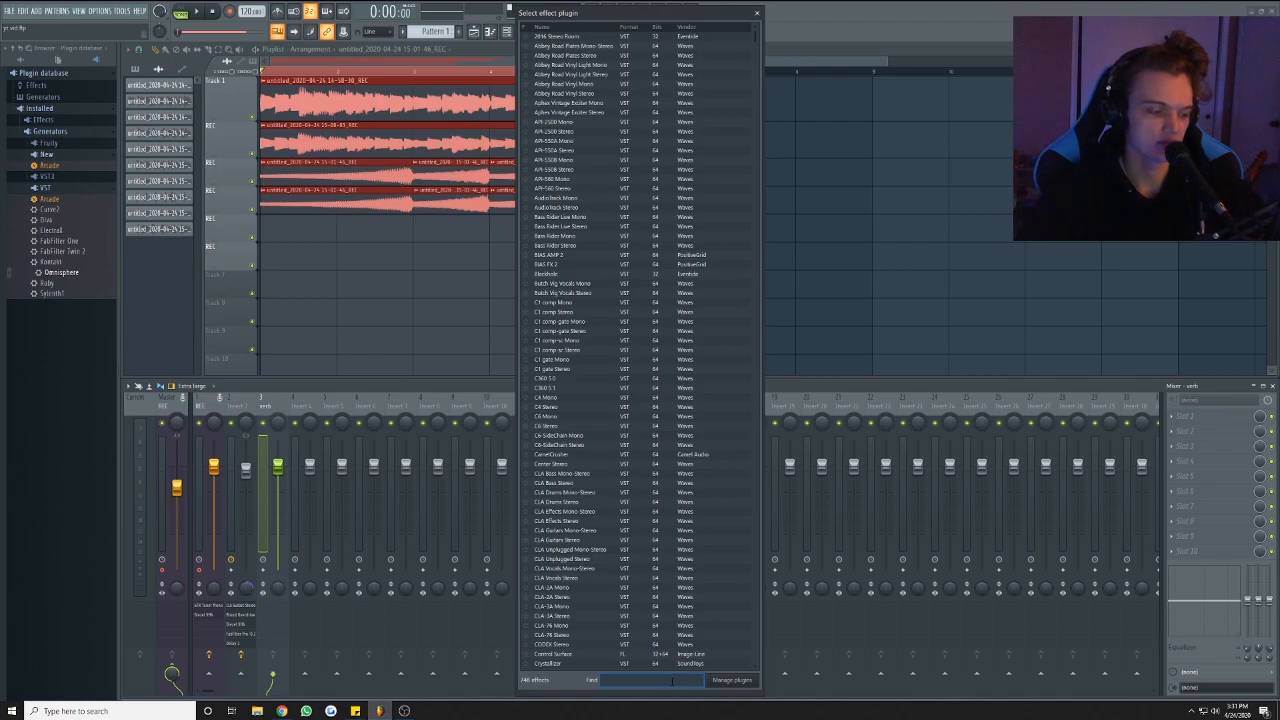
text(val)
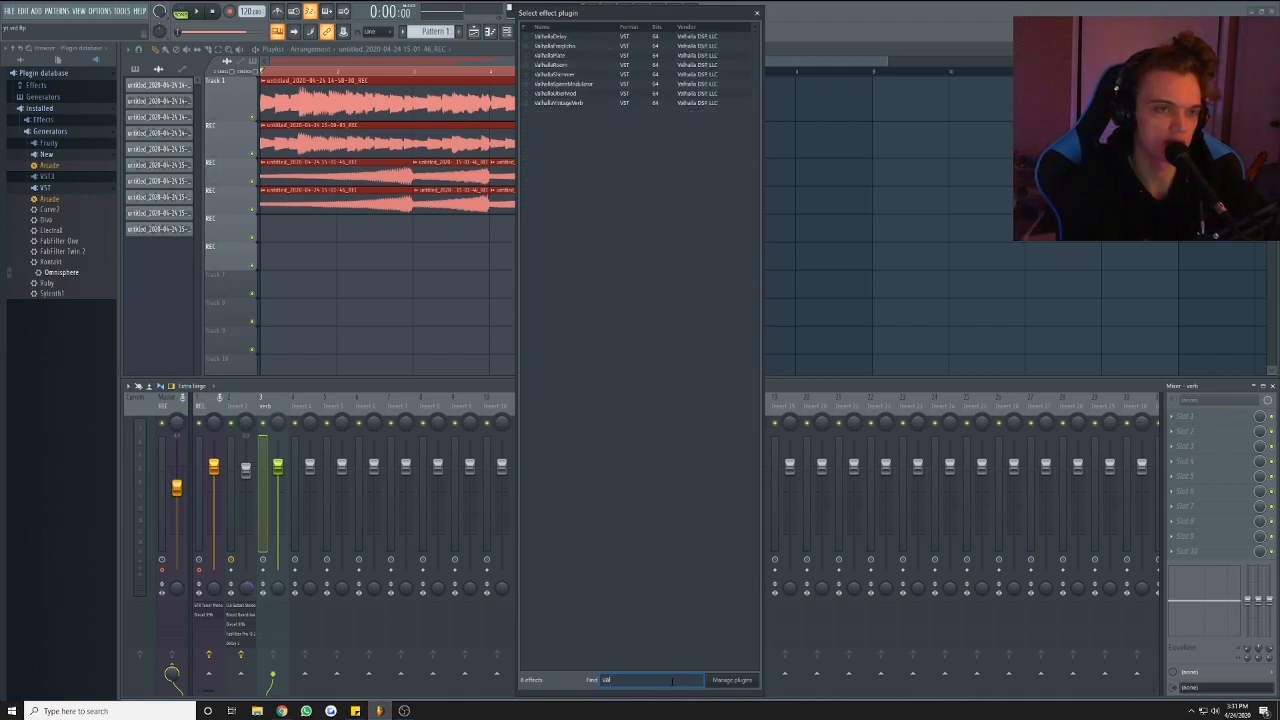
double_click(553, 65)
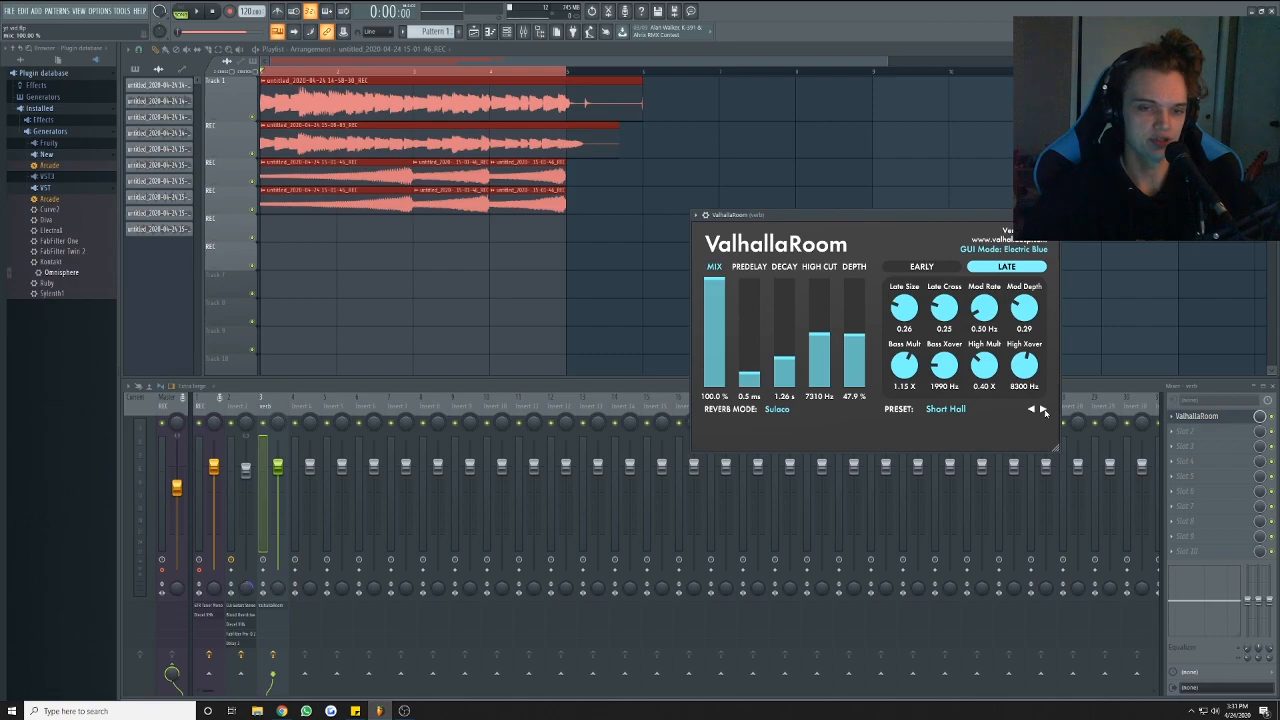
click(1043, 411)
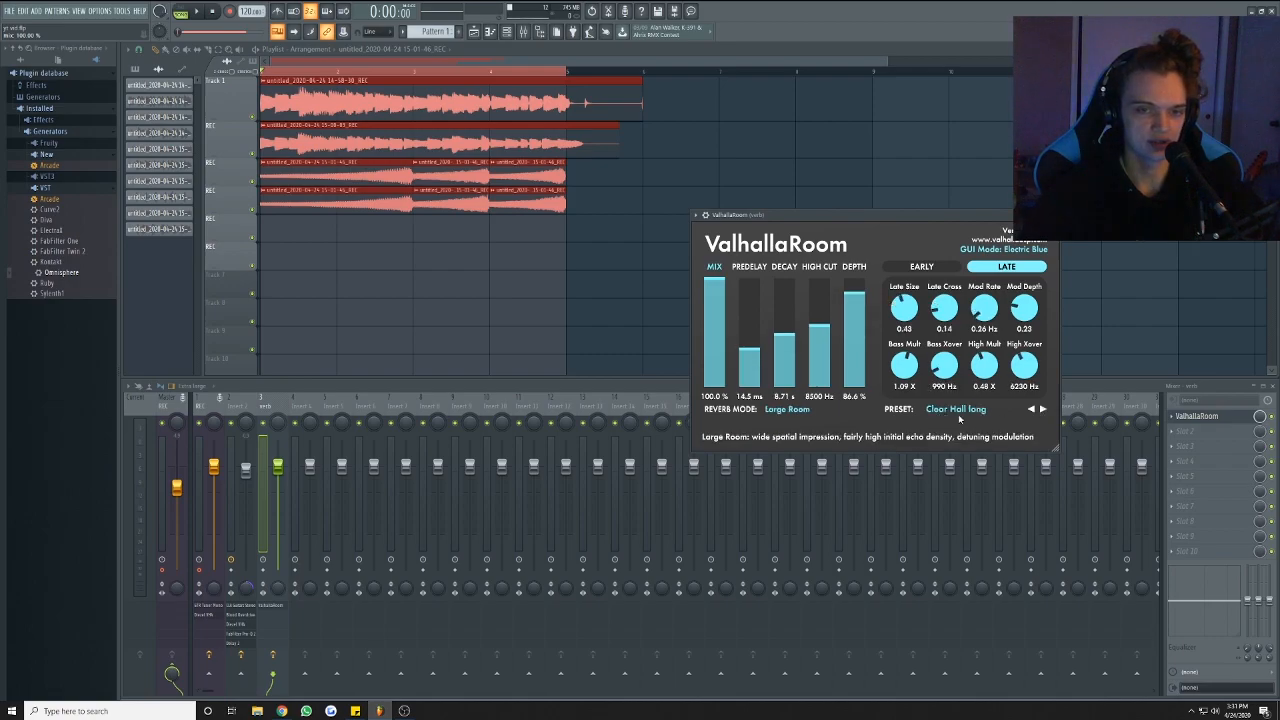
- Select Insert 2 and play the looped guitars without the reverb send
click(238, 403)
key(space)
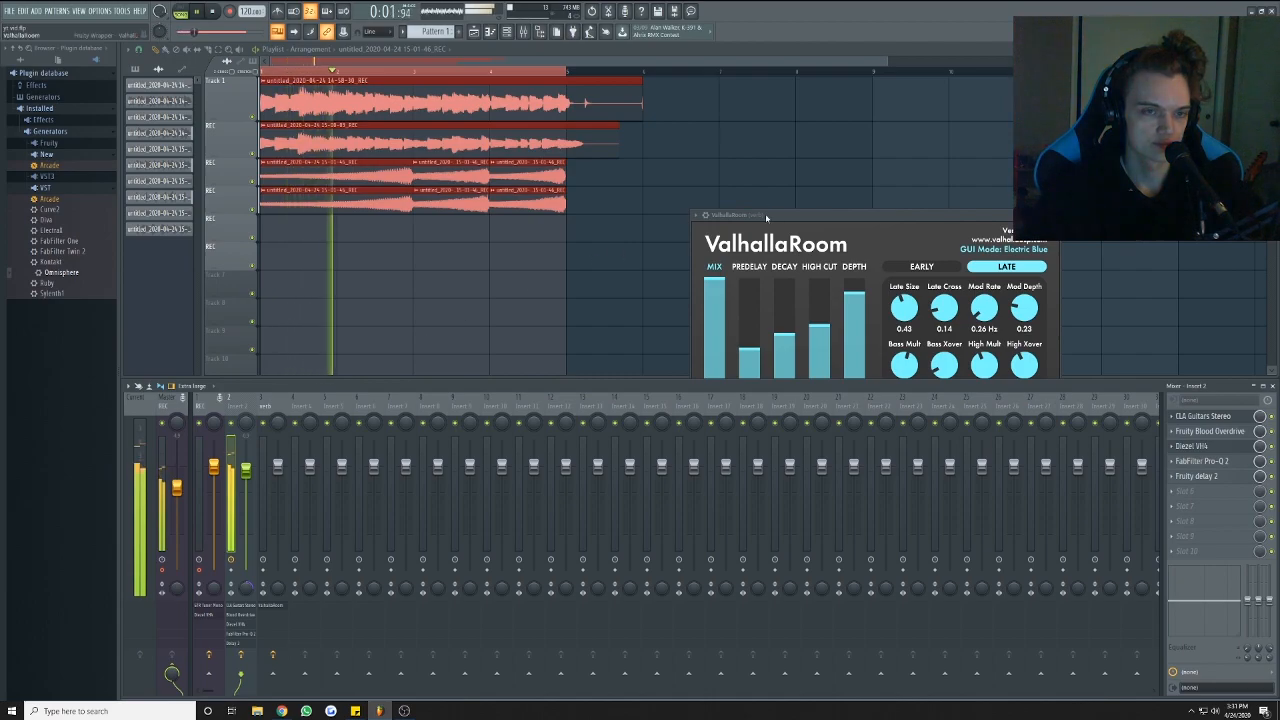
drag(766, 217, 722, 193)
click(247, 406)
key(space)
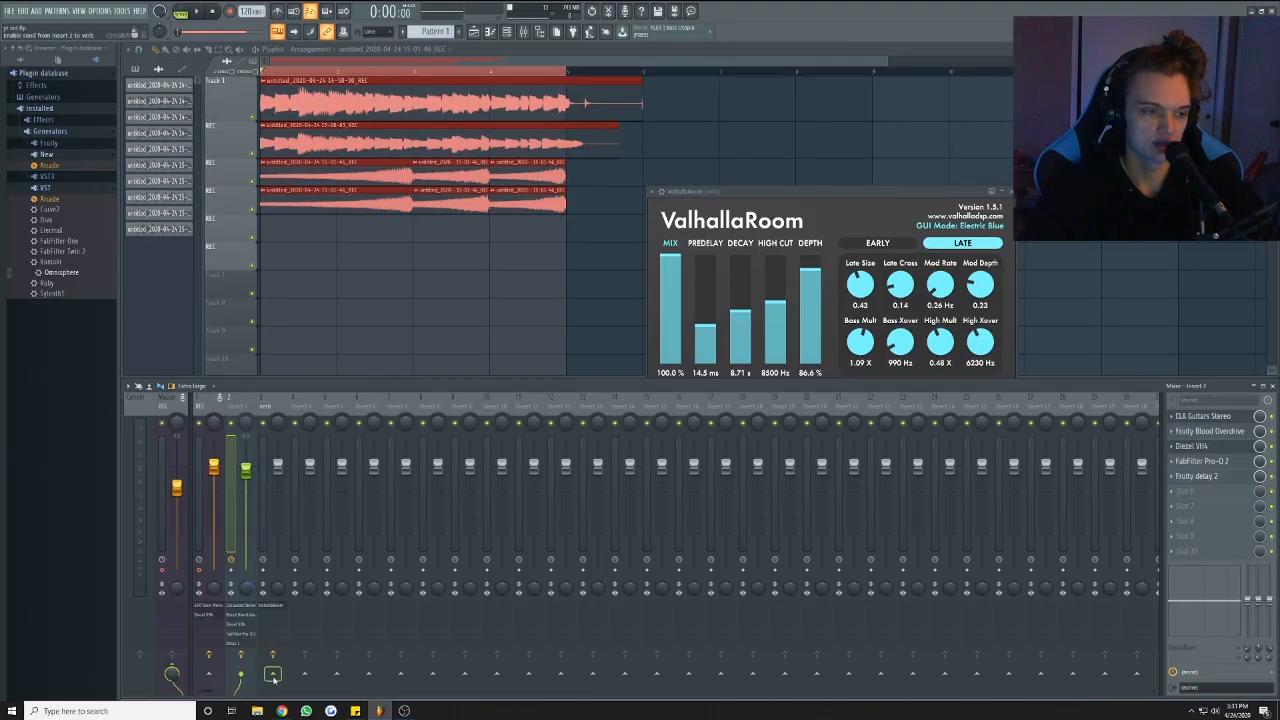
- Route Insert 2 to the verb mixer track and play the guitars with reverb
right_click(274, 677)
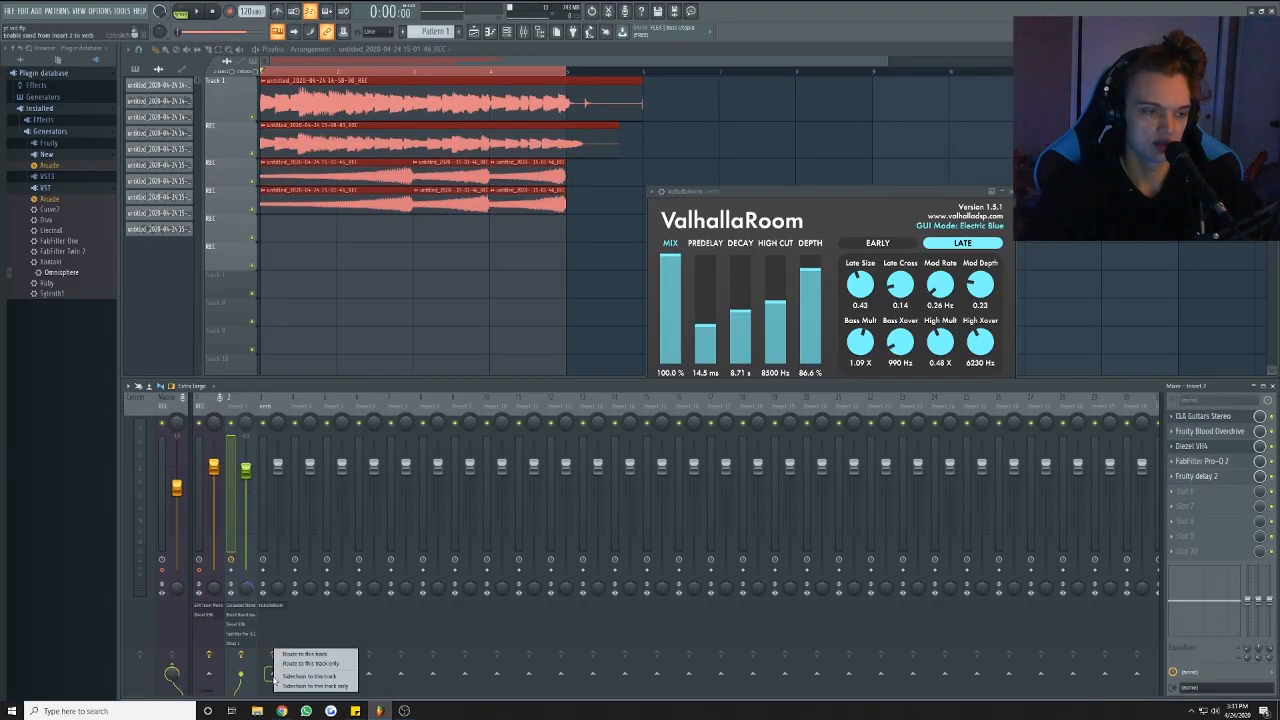
click(293, 654)
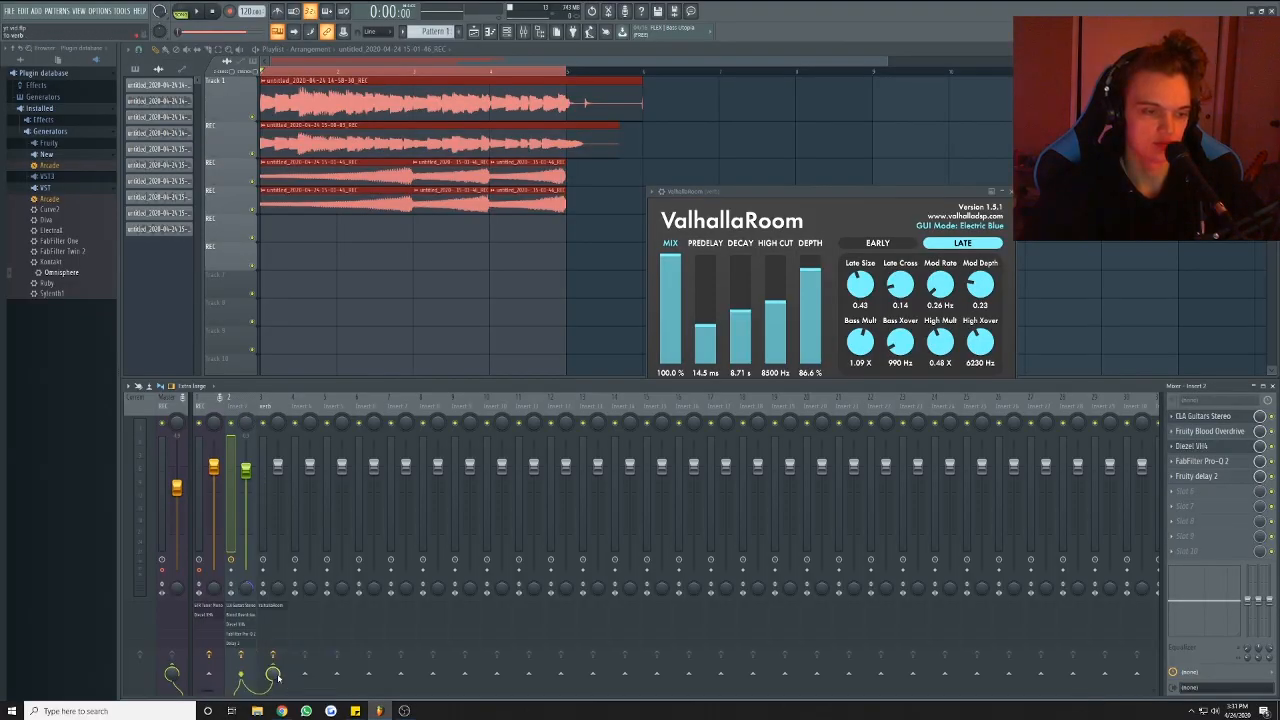
drag(807, 193, 740, 200)
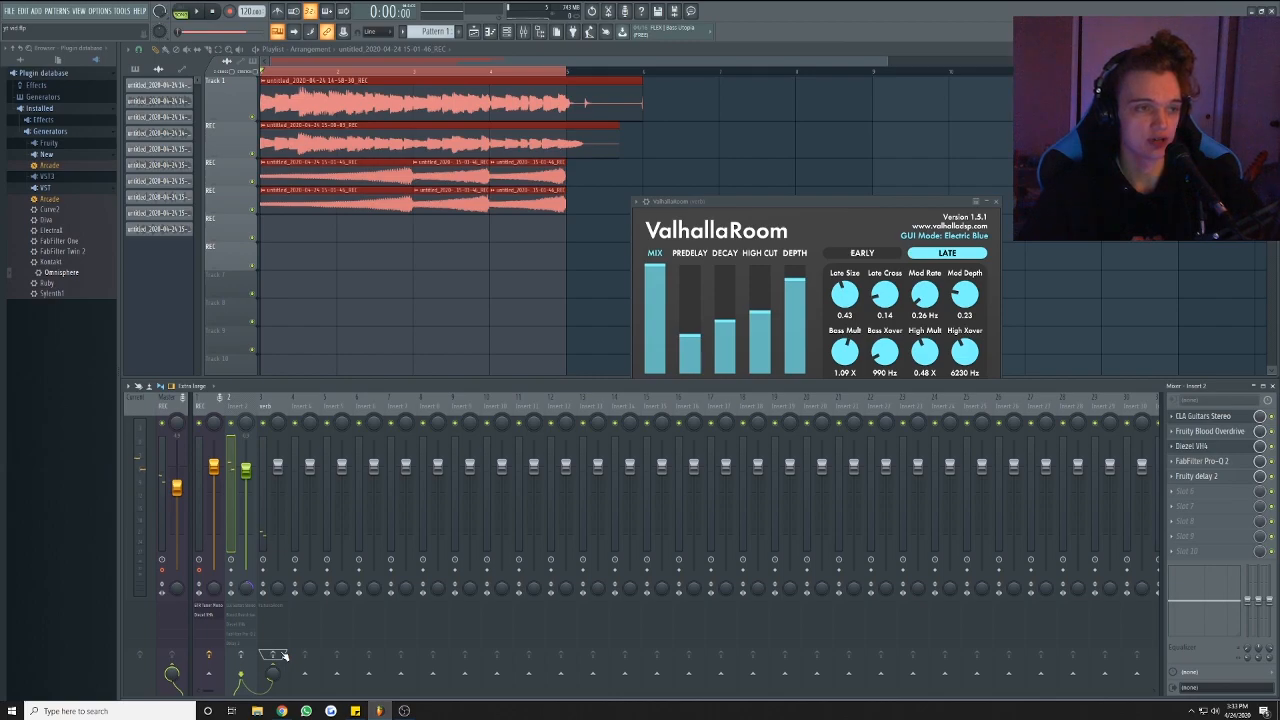
key(space)
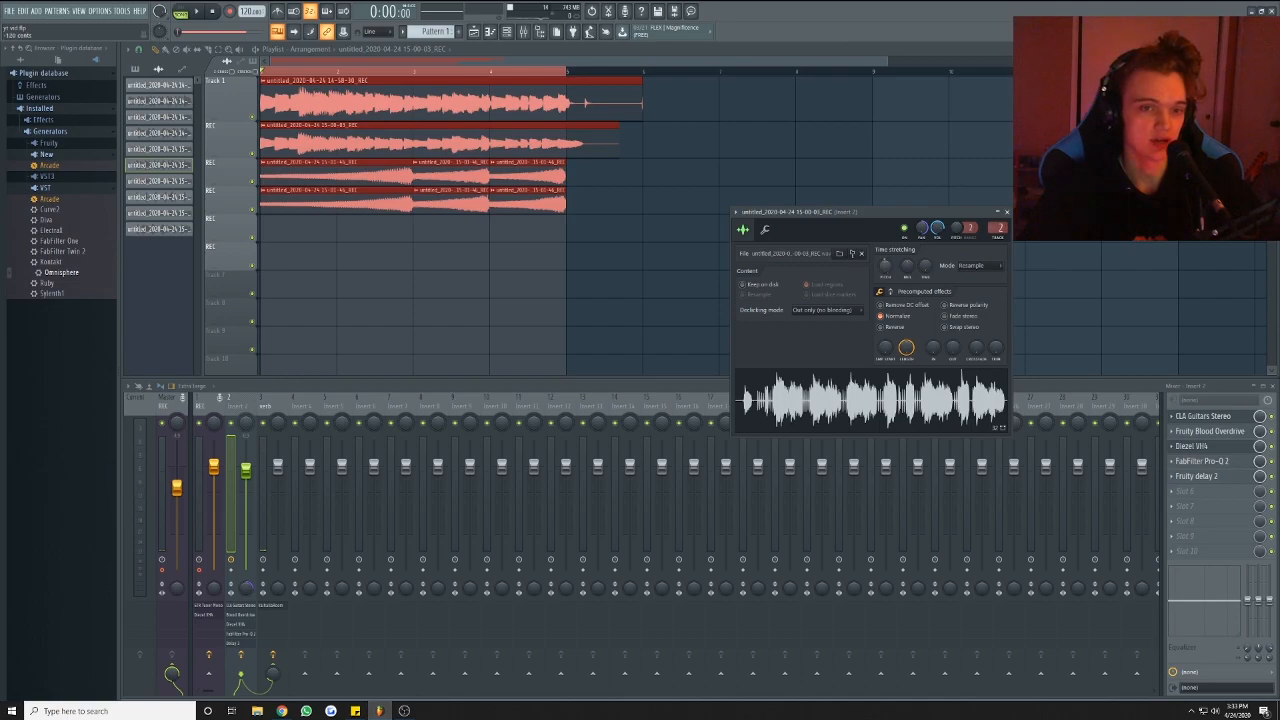
- Adjust the second guitar recording's pitch with its time stretching mode set to Auto, and play the looped section
drag(884, 265, 883, 267)
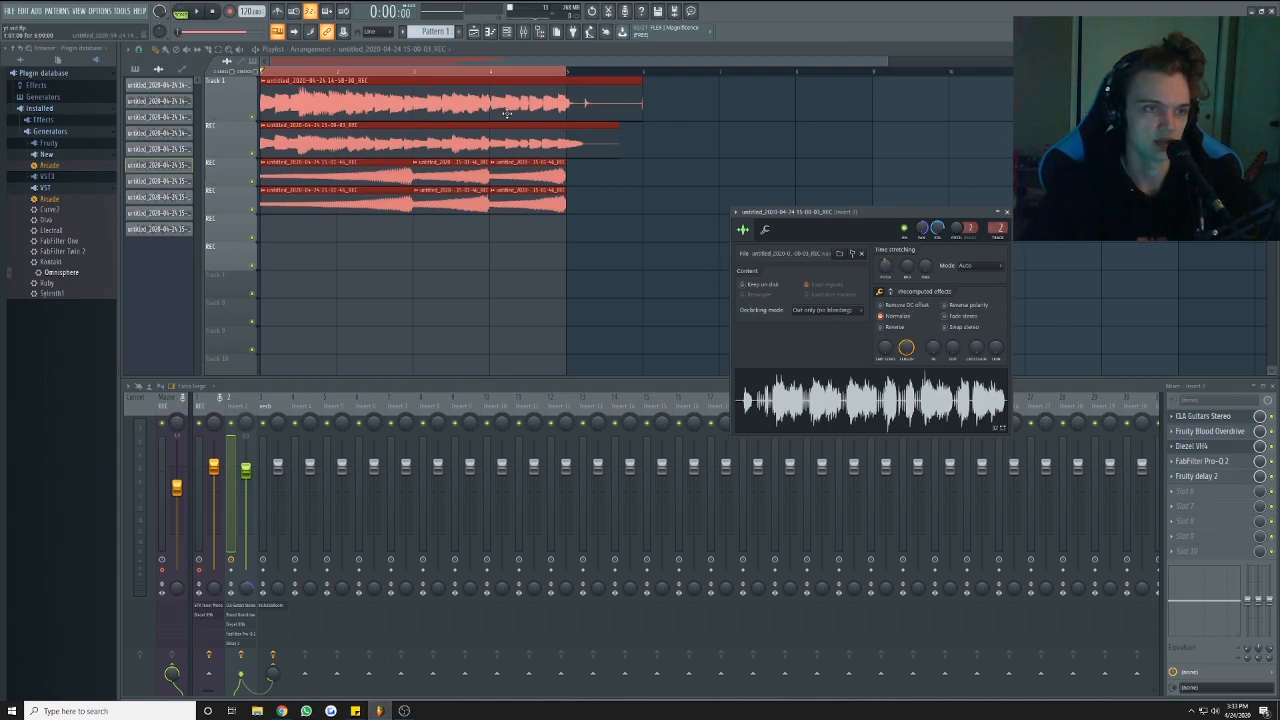
key(space)
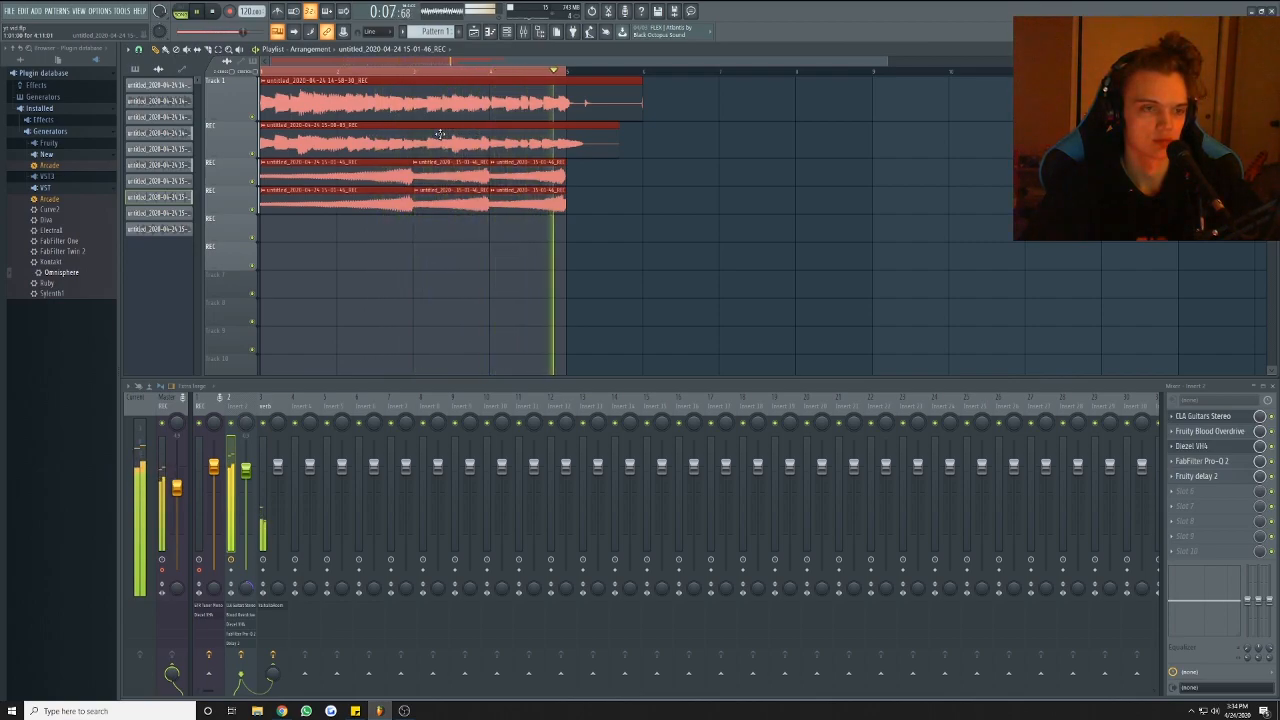
key(space)
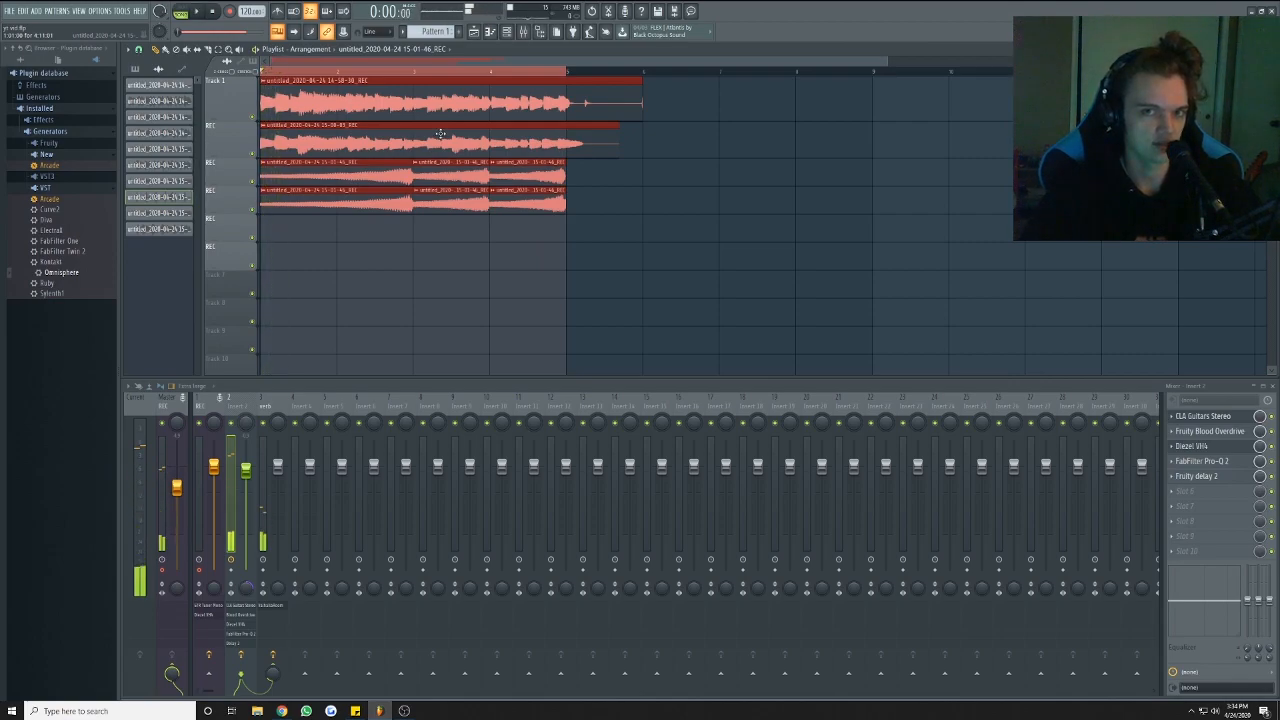